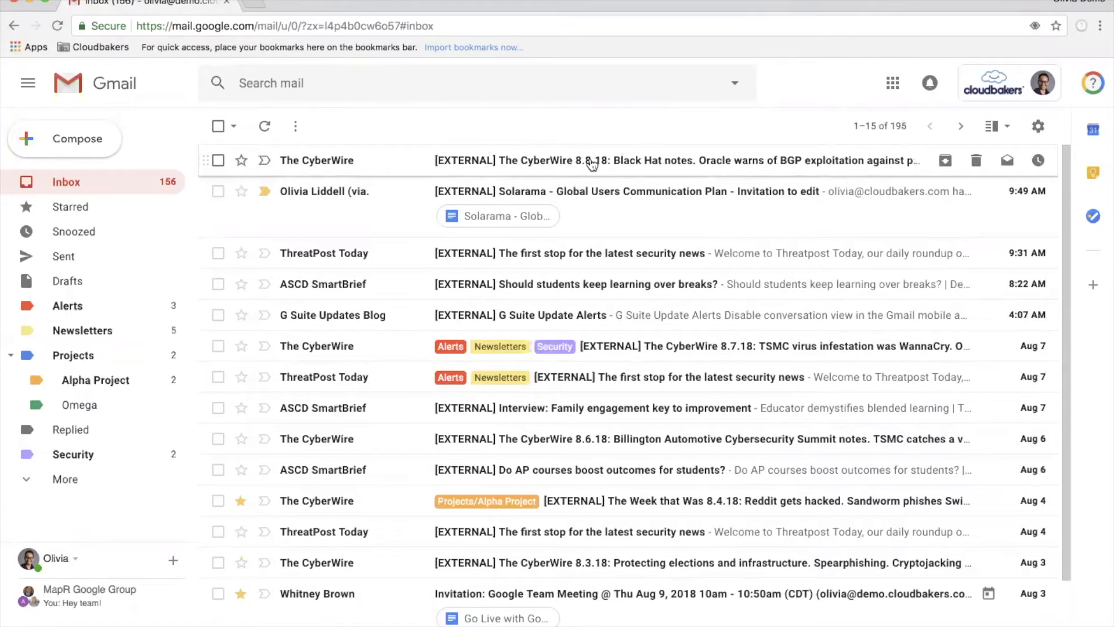
# Move the CyberWire 8.8.18 email about Black Hat notes from the inbox to the Alerts label
pyautogui.moveTo(592, 164); pyautogui.dragTo(70, 305)
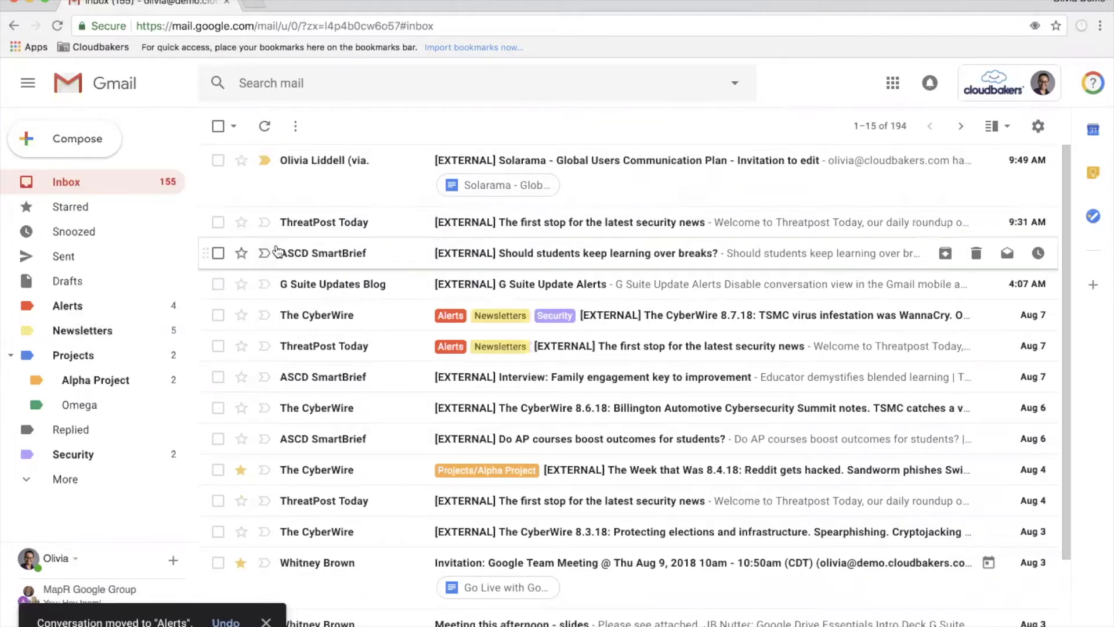
# Expand the full label list, and open the form for creating a new label and close it without creating one
pyautogui.click(50, 480)
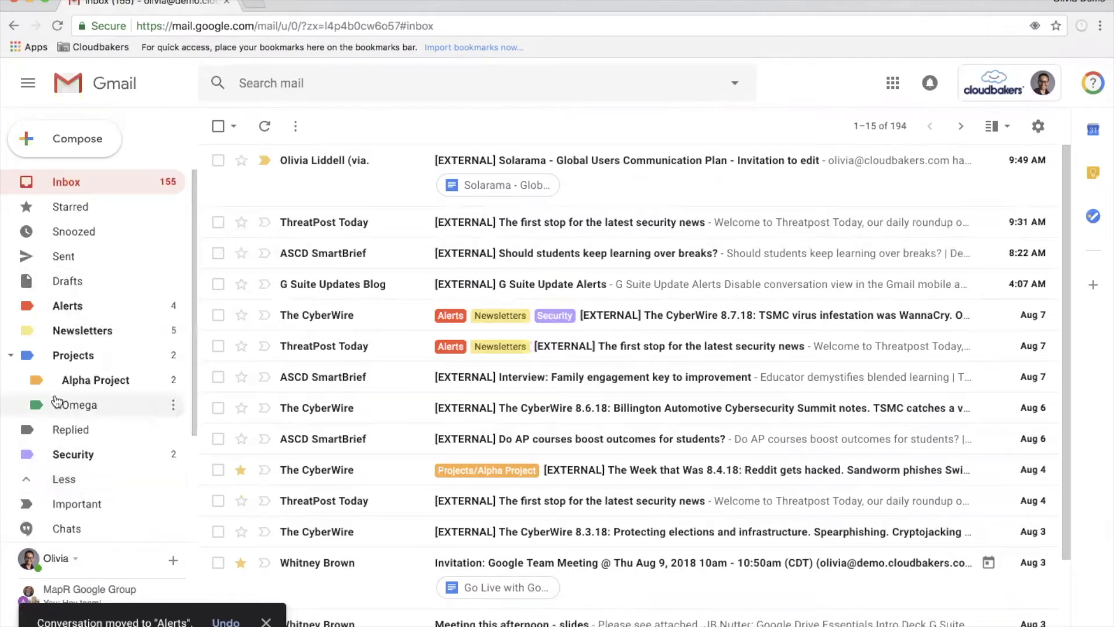
pyautogui.scroll(-3, 55, 398)
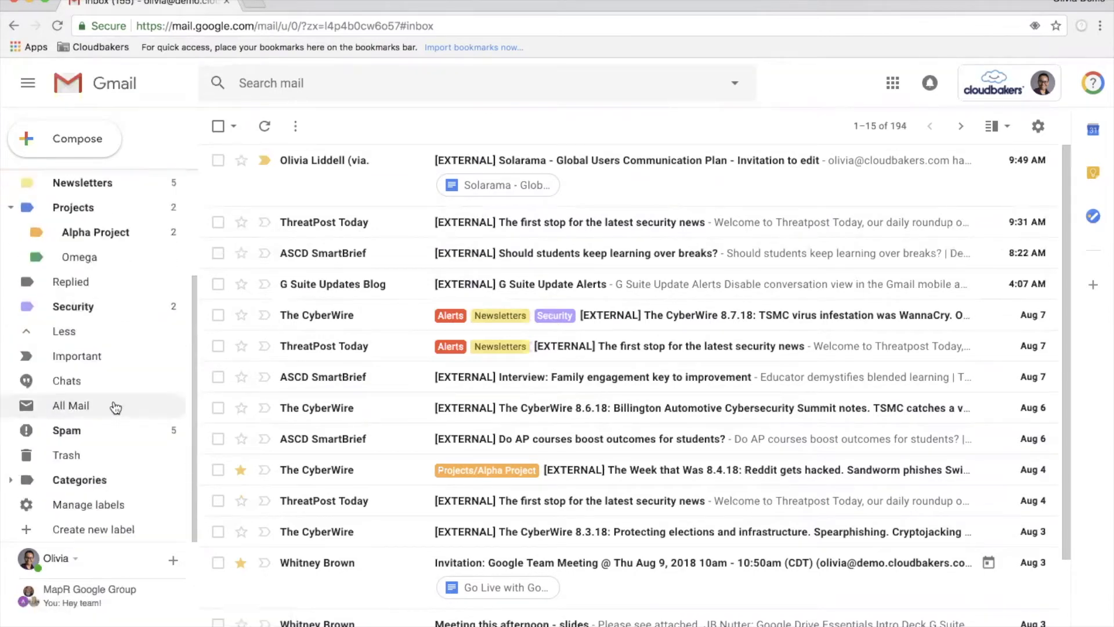
pyautogui.click(100, 529)
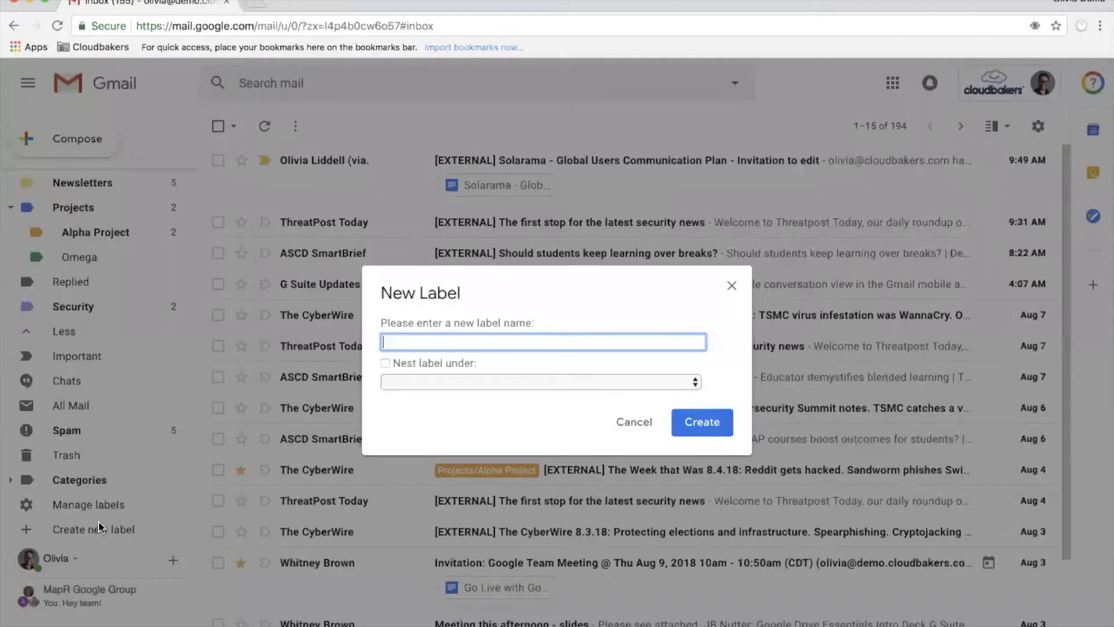
pyautogui.click(732, 285)
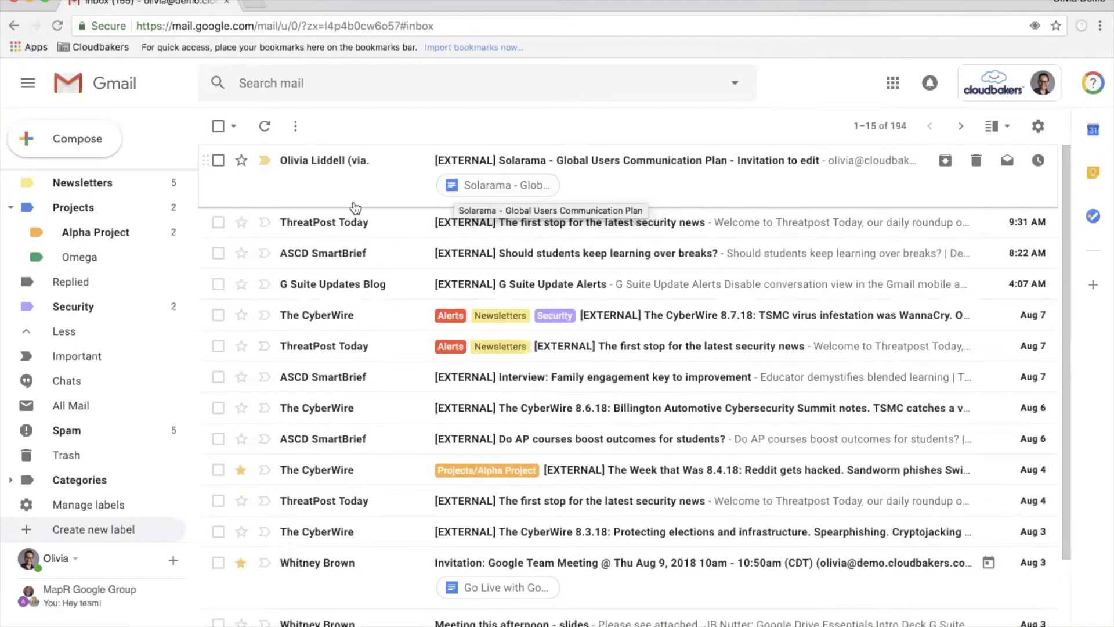
pyautogui.click(217, 162)
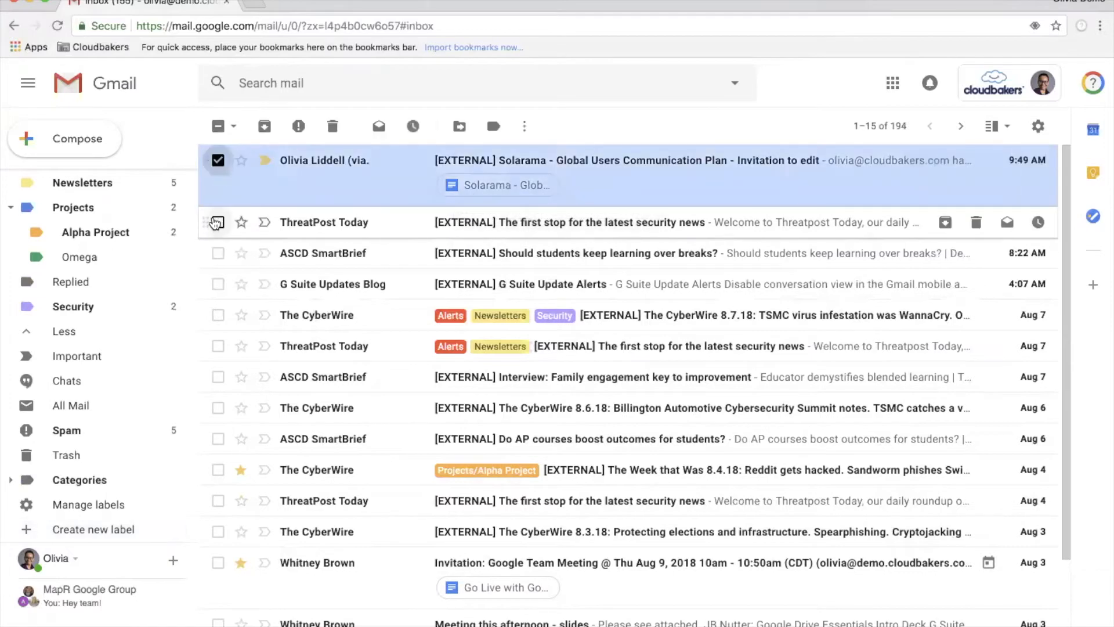
pyautogui.click(218, 222)
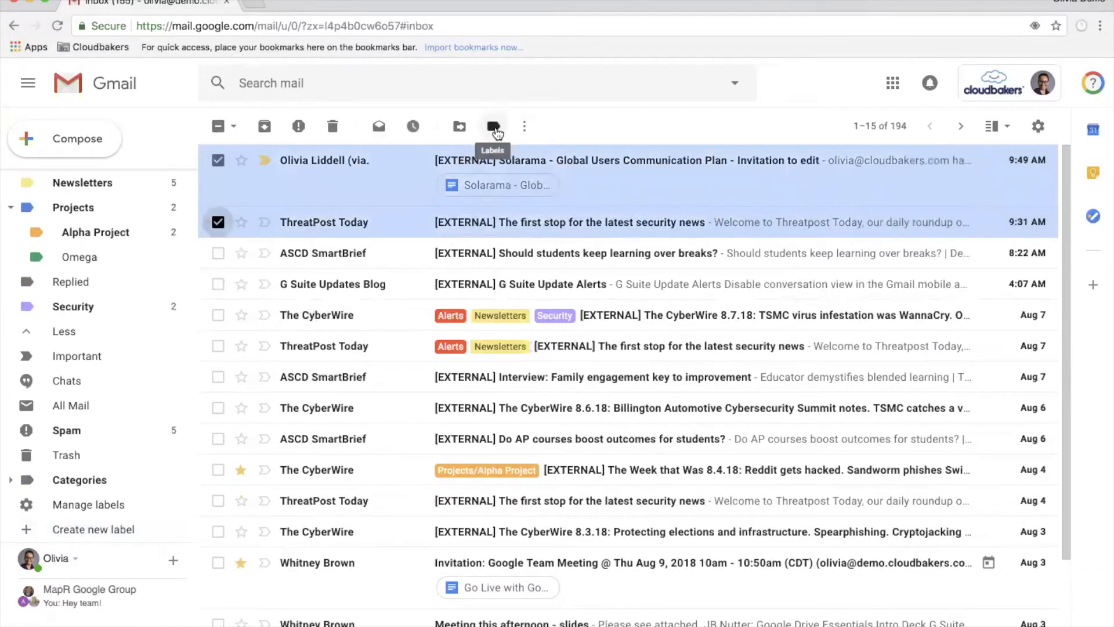
pyautogui.click(218, 161)
pyautogui.click(218, 221)
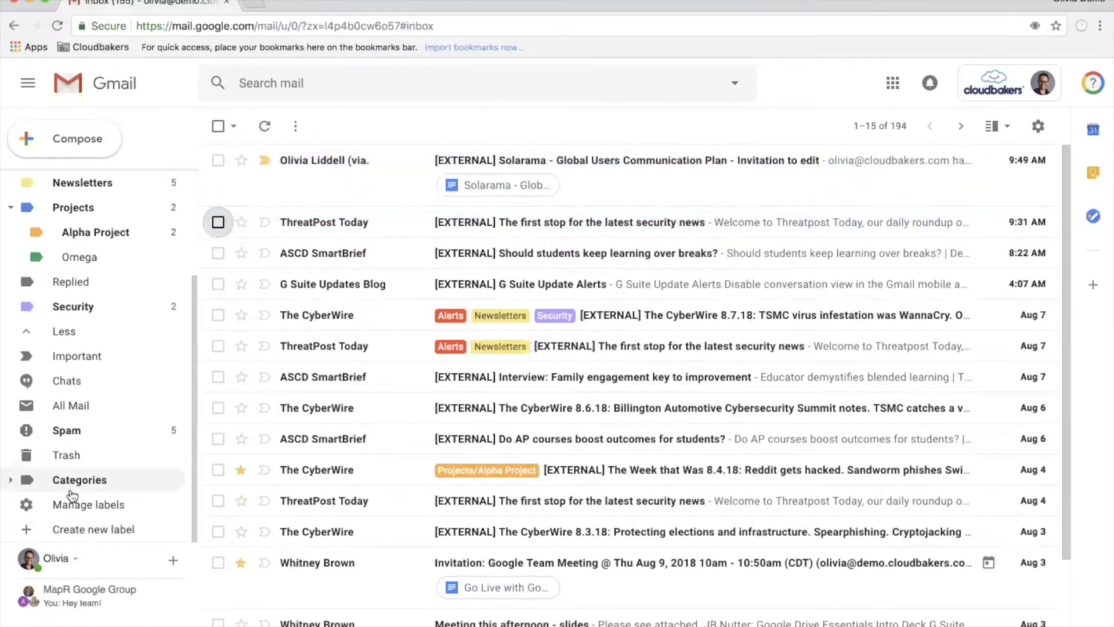
# Create a new label named Project X nested under the Projects label
pyautogui.click(81, 529)
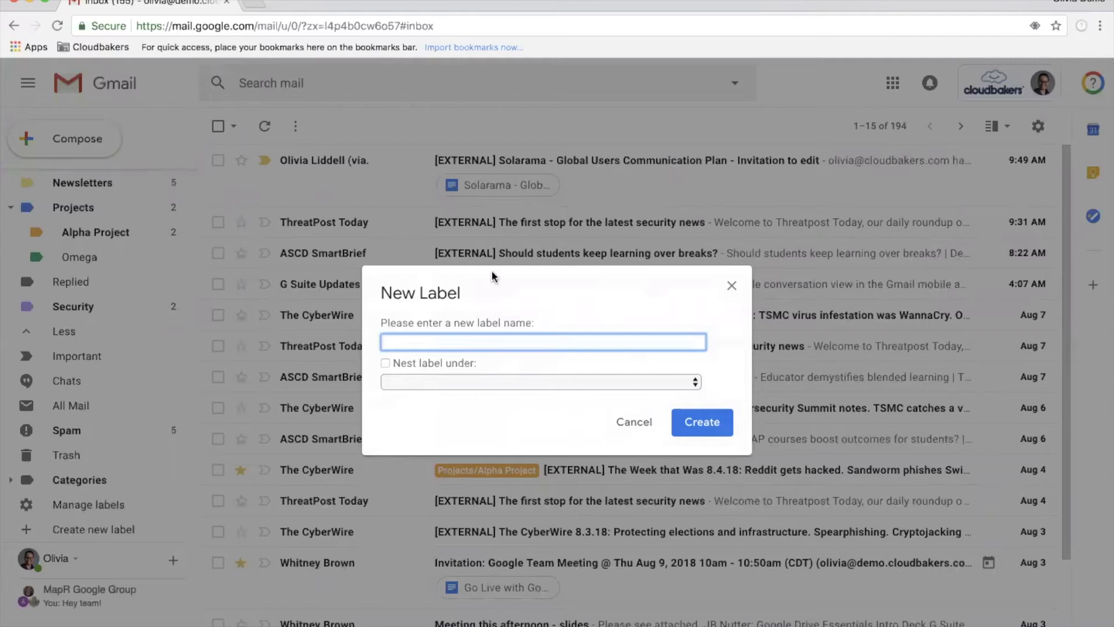
pyautogui.write('Project X')
pyautogui.click(411, 365)
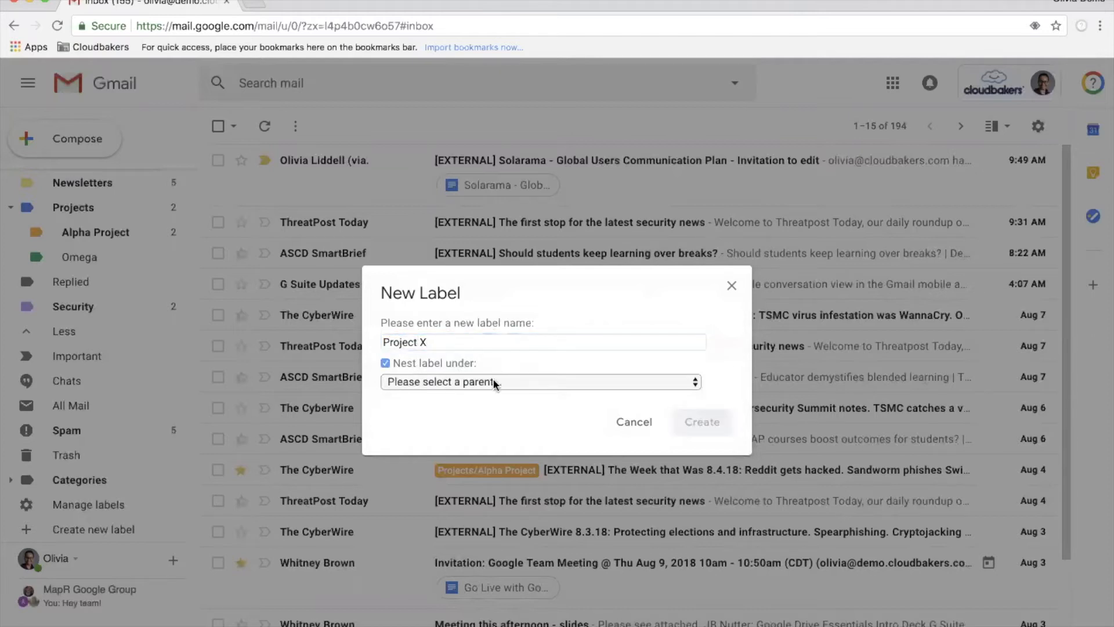
pyautogui.click(493, 380)
pyautogui.click(478, 425)
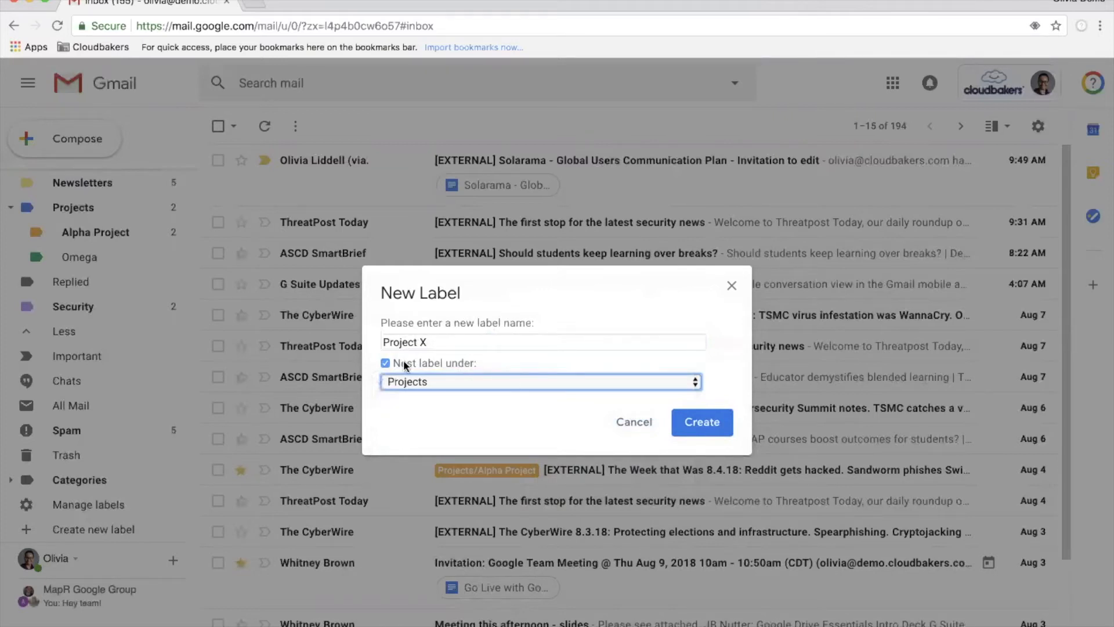
pyautogui.click(690, 419)
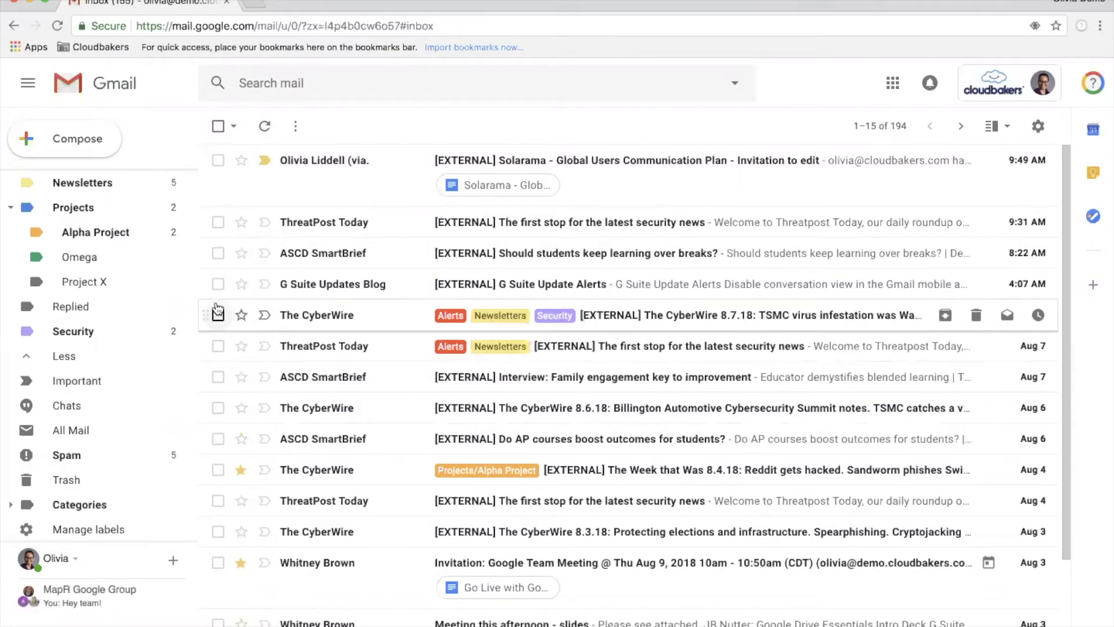
# Apply the Project X label to the ASCD SmartBrief email on learning over breaks and the CyberWire 8.6.18 email
pyautogui.moveTo(93, 282); pyautogui.dragTo(529, 255)
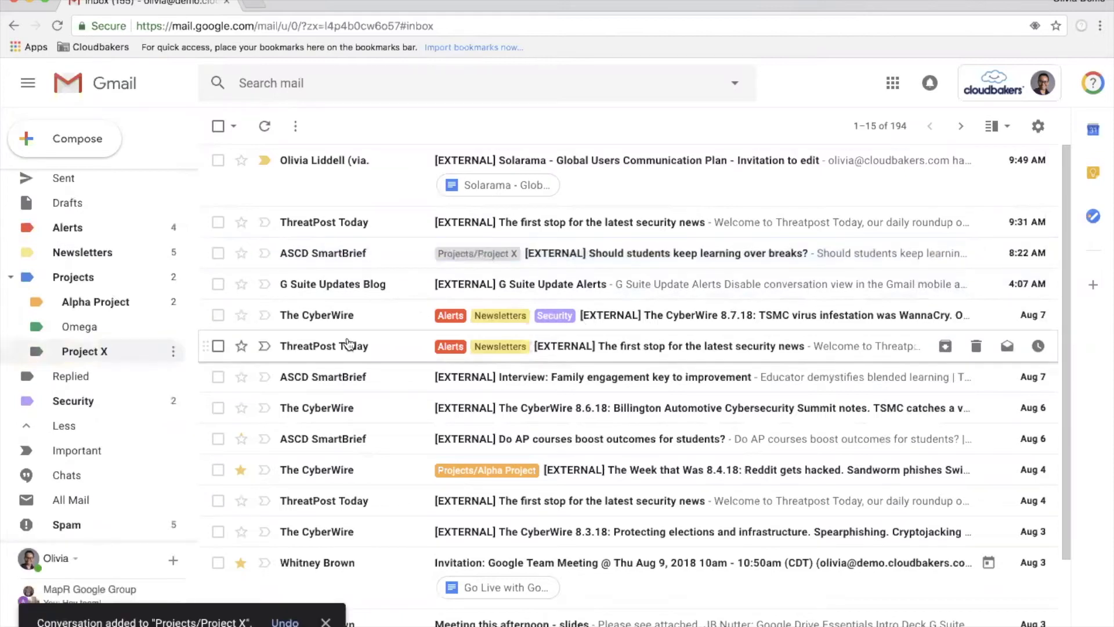
pyautogui.moveTo(75, 352); pyautogui.dragTo(444, 417)
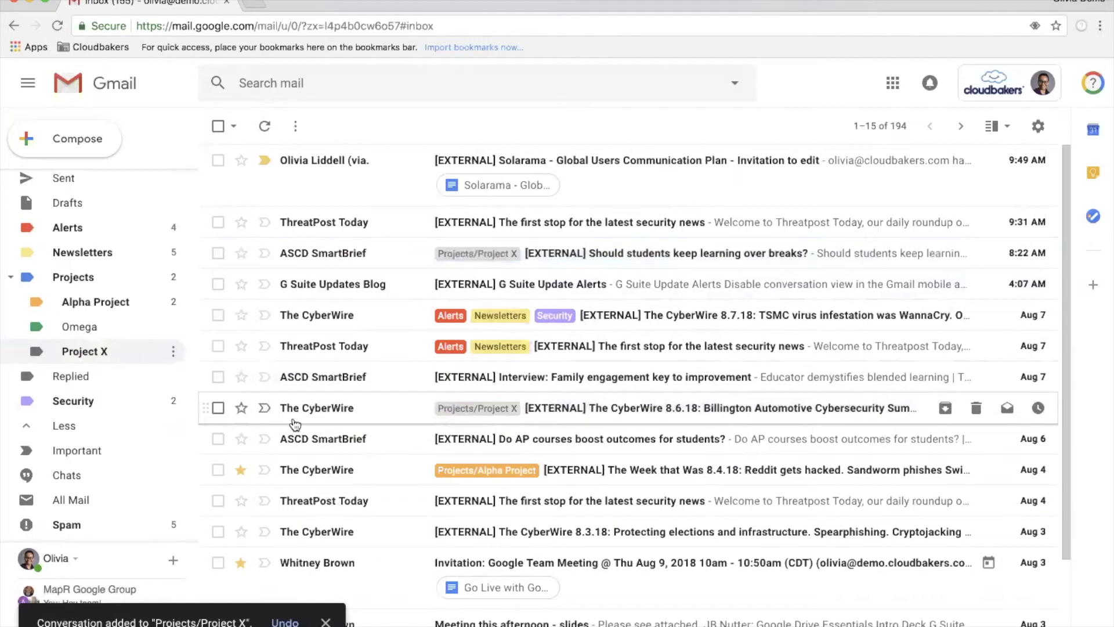
# Apply the Alpha Project and Project X labels to the ASCD SmartBrief emails on family engagement and AP courses, and clear the selection
pyautogui.click(218, 439)
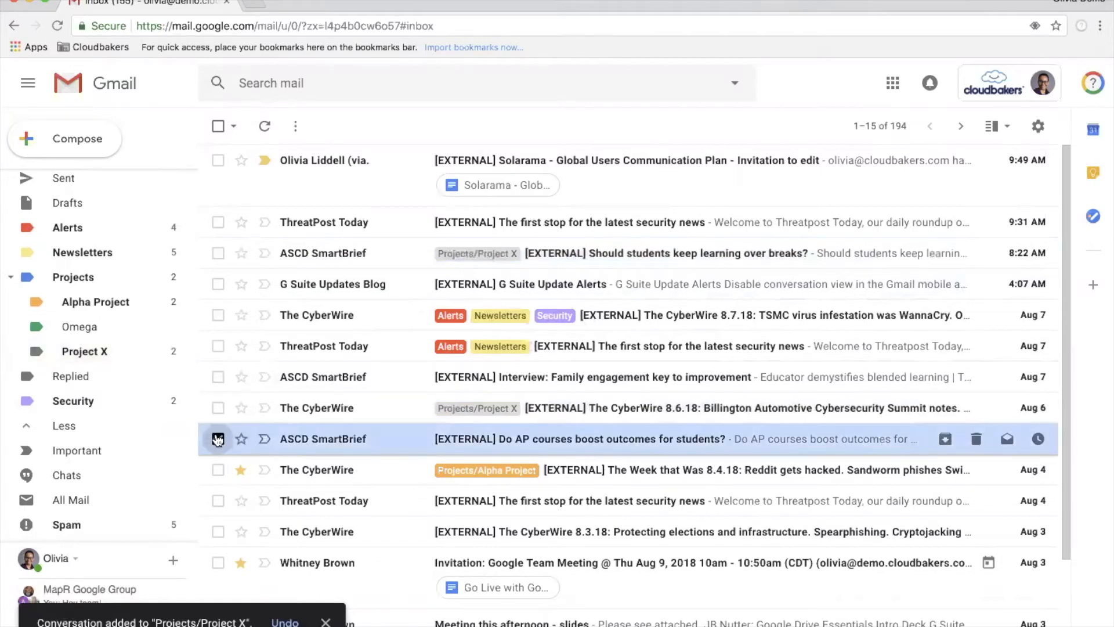
pyautogui.click(218, 377)
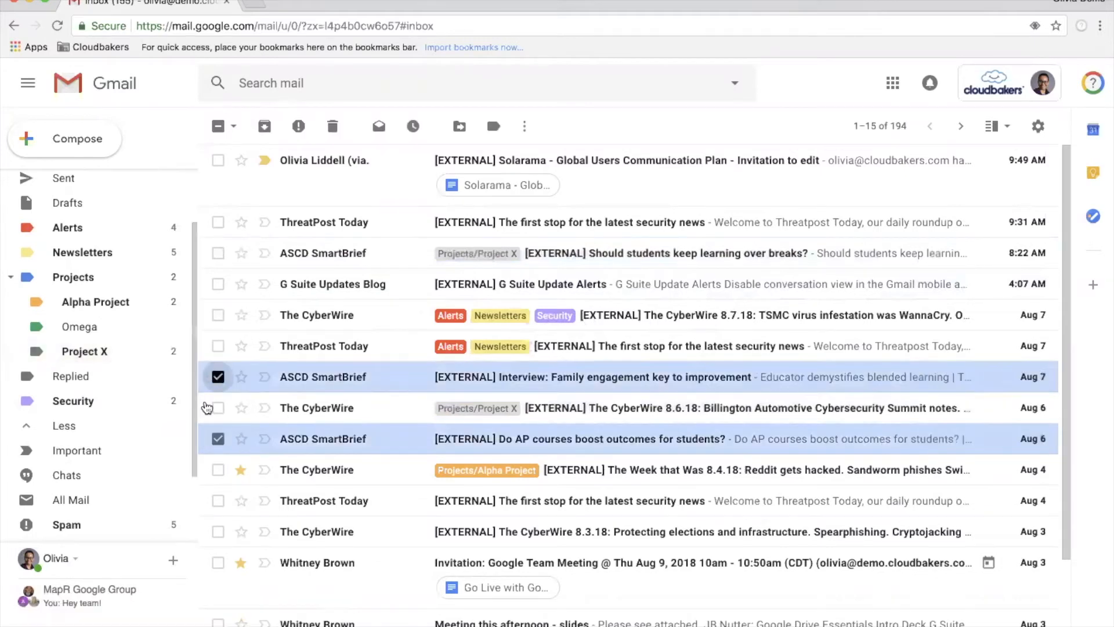
pyautogui.click(494, 126)
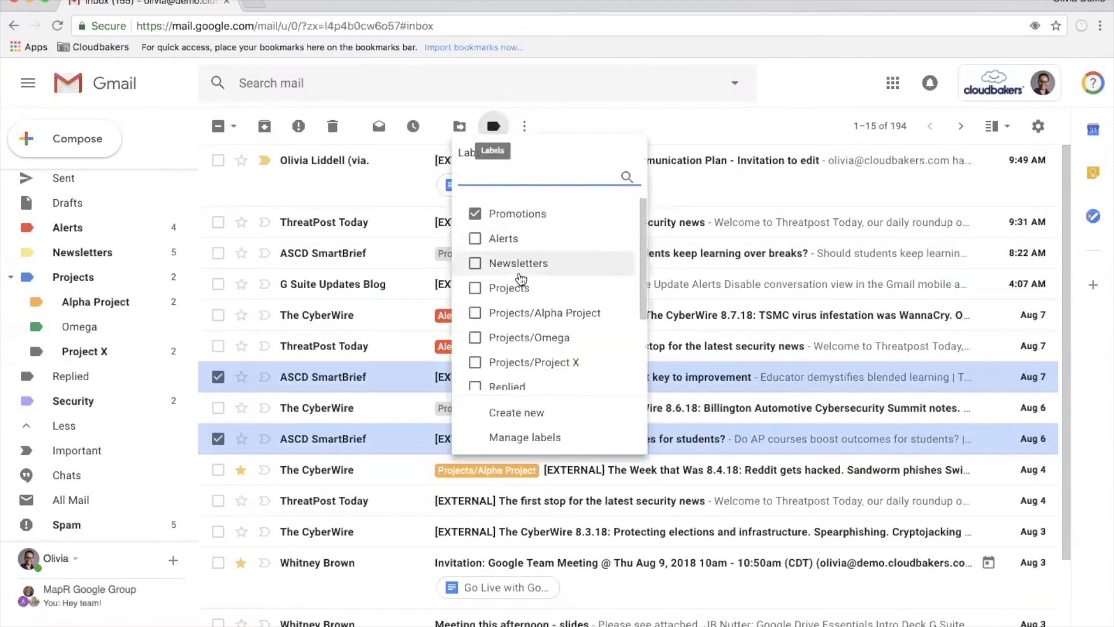
pyautogui.click(475, 312)
pyautogui.click(476, 363)
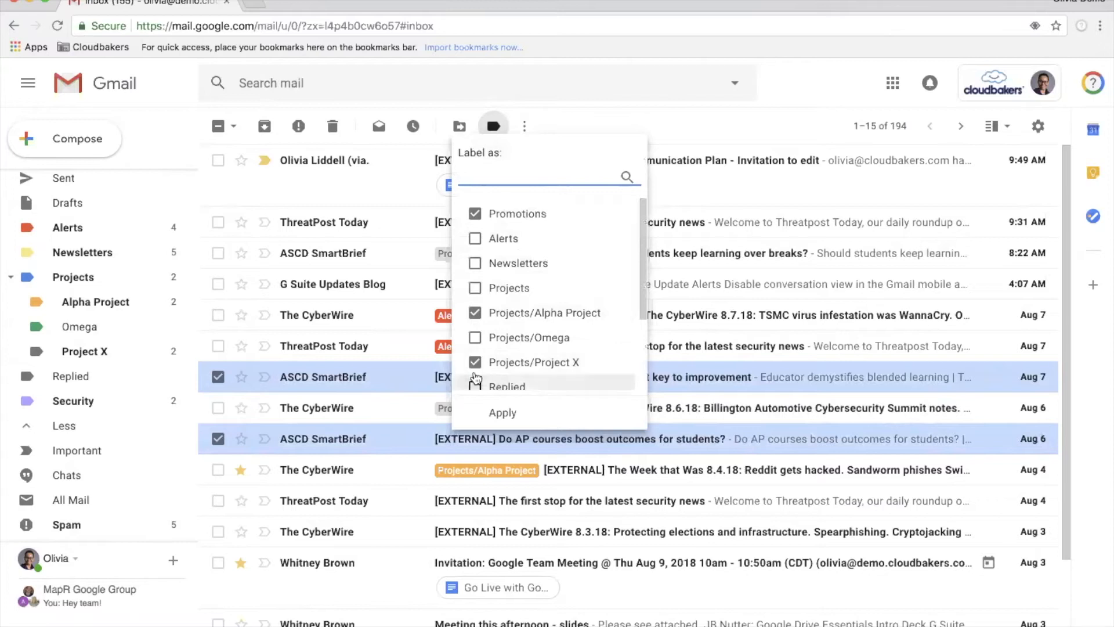
pyautogui.click(502, 414)
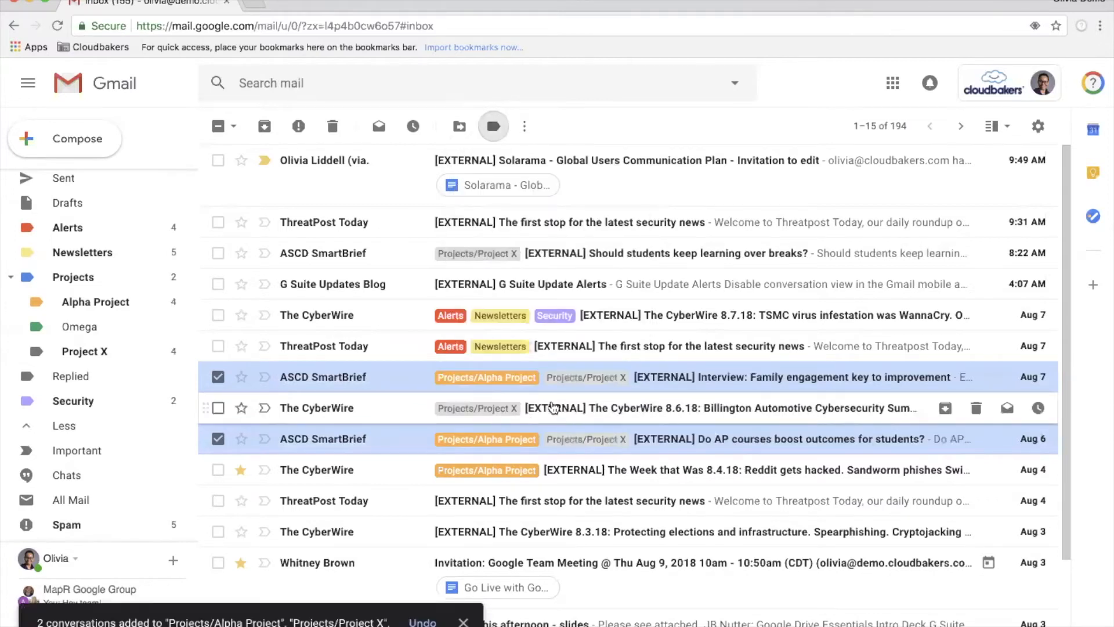
pyautogui.click(219, 378)
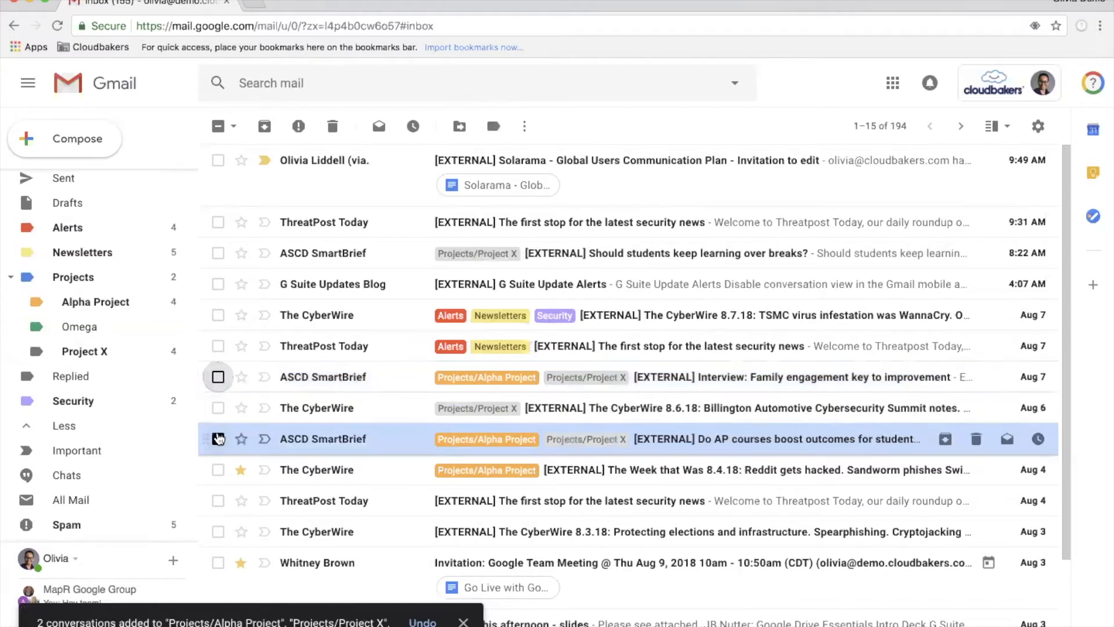
pyautogui.click(218, 438)
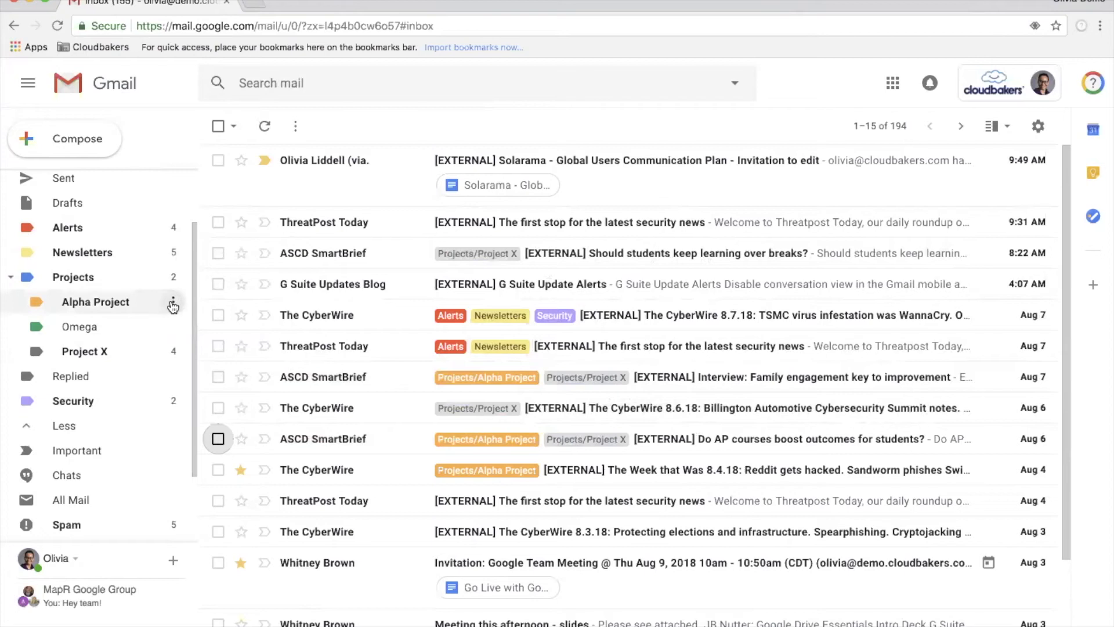
# Review the color, visibility and editing options of the Alpha Project label without changing them
pyautogui.click(173, 303)
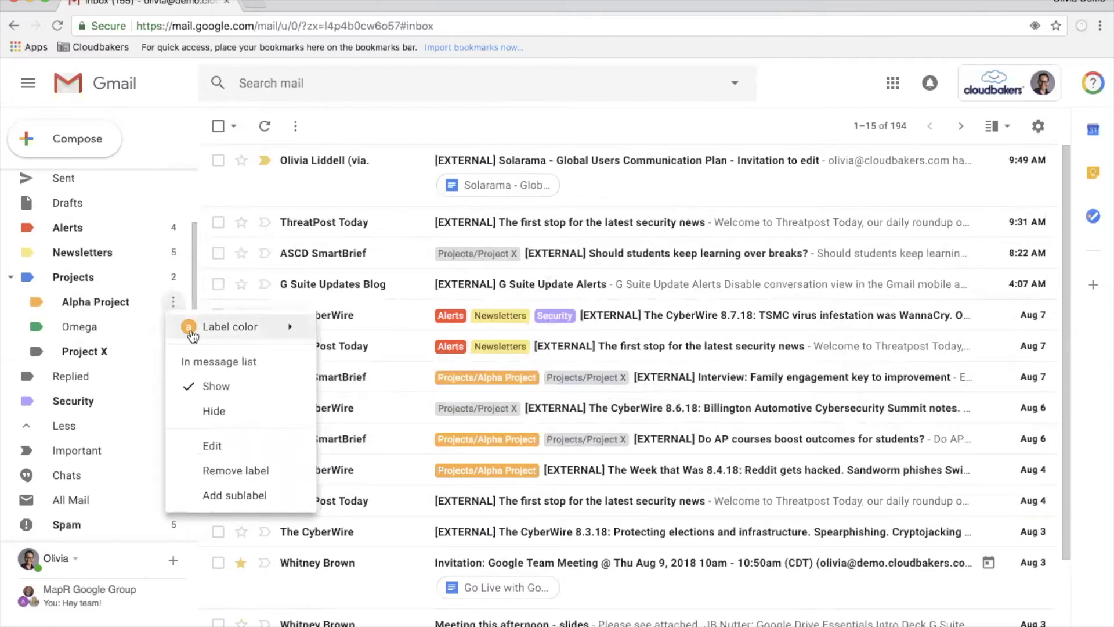
pyautogui.moveTo(192, 332)
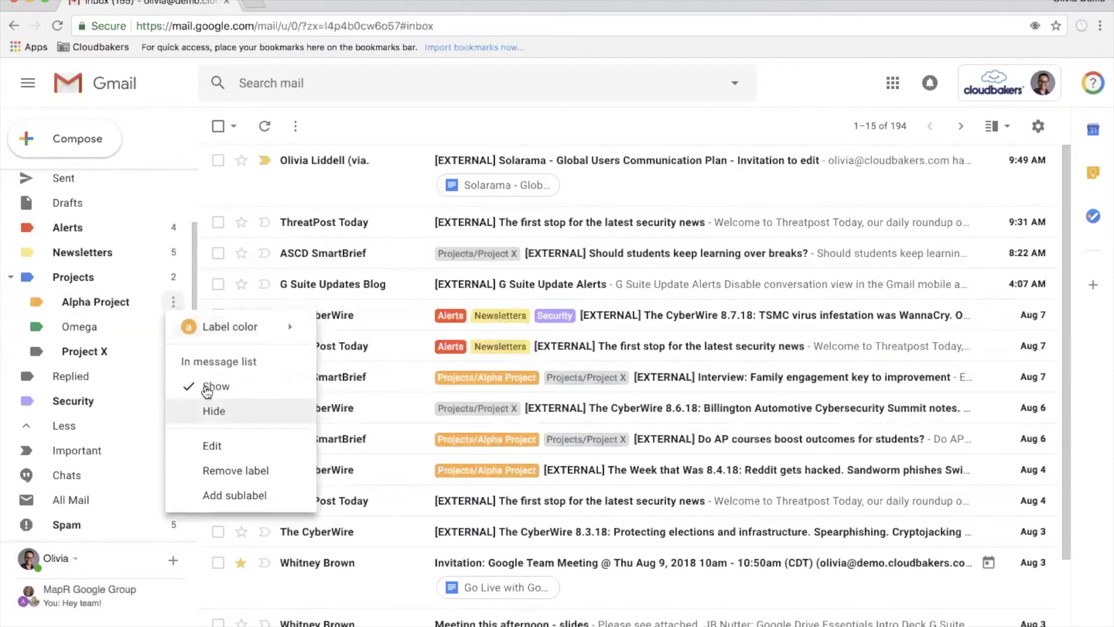
pyautogui.click(175, 302)
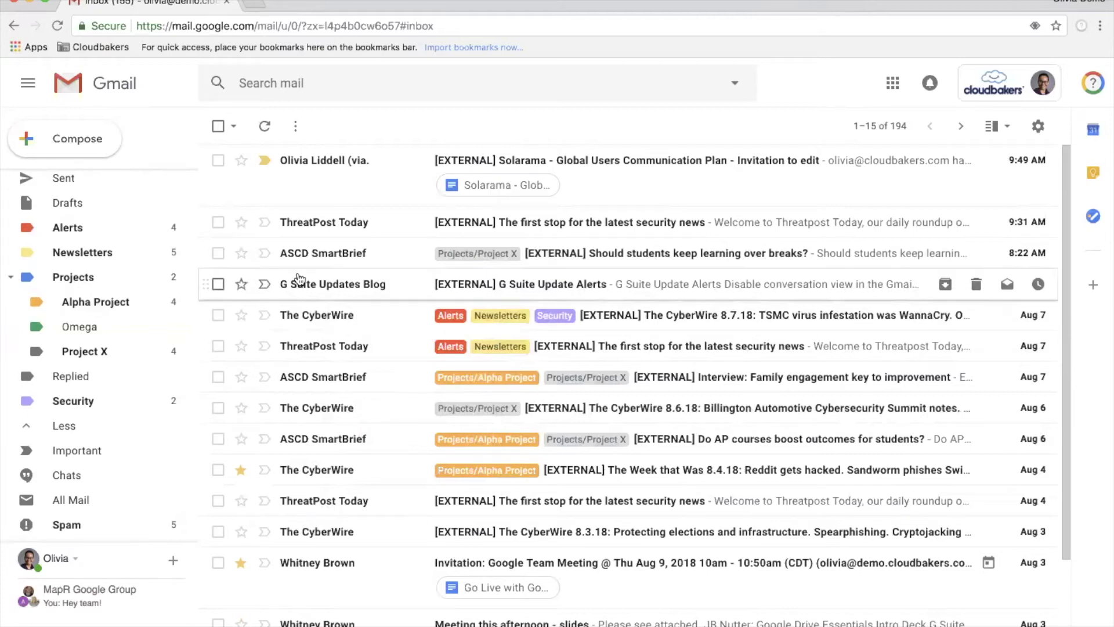
# Star the 9:31 AM ThreatPost Today email and the Solarama invitation, and remove the star from the ThreatPost Today email
pyautogui.click(241, 223)
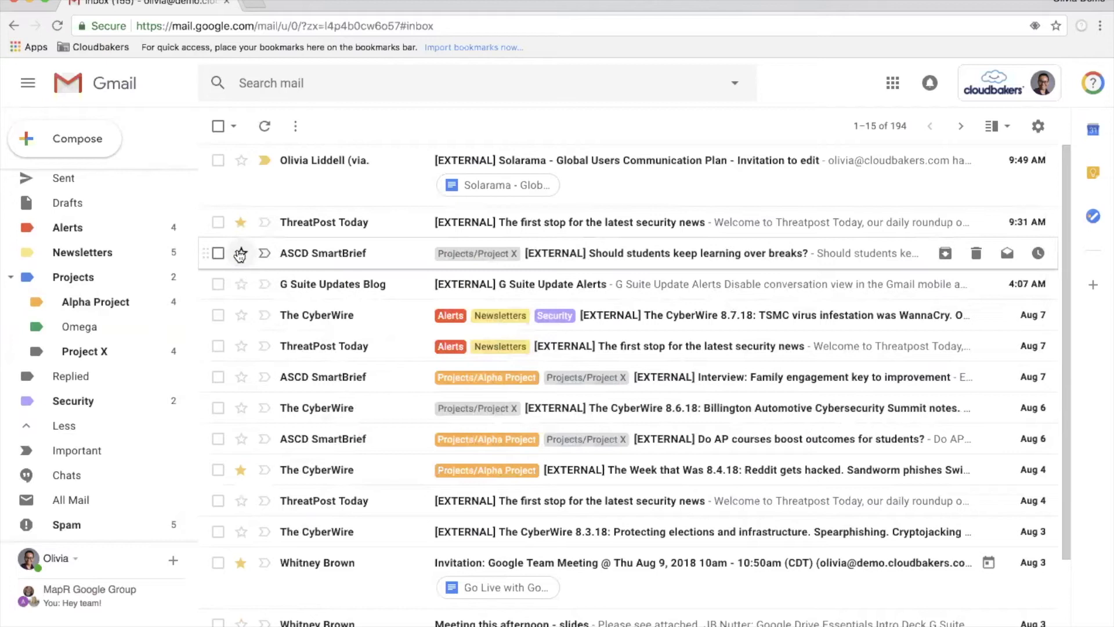
pyautogui.click(241, 160)
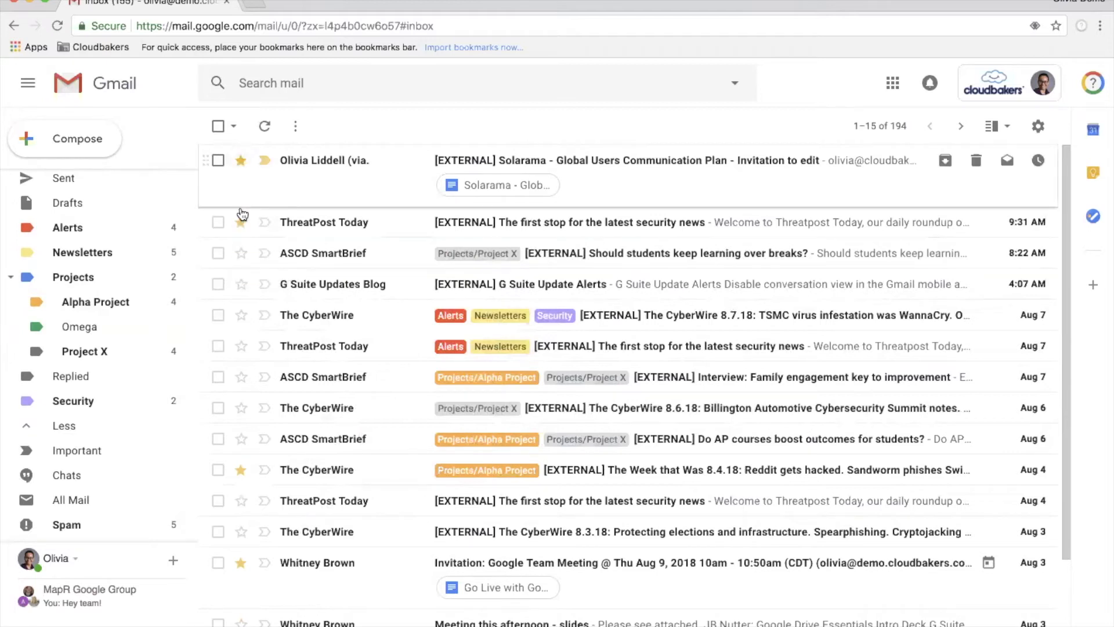
pyautogui.click(241, 224)
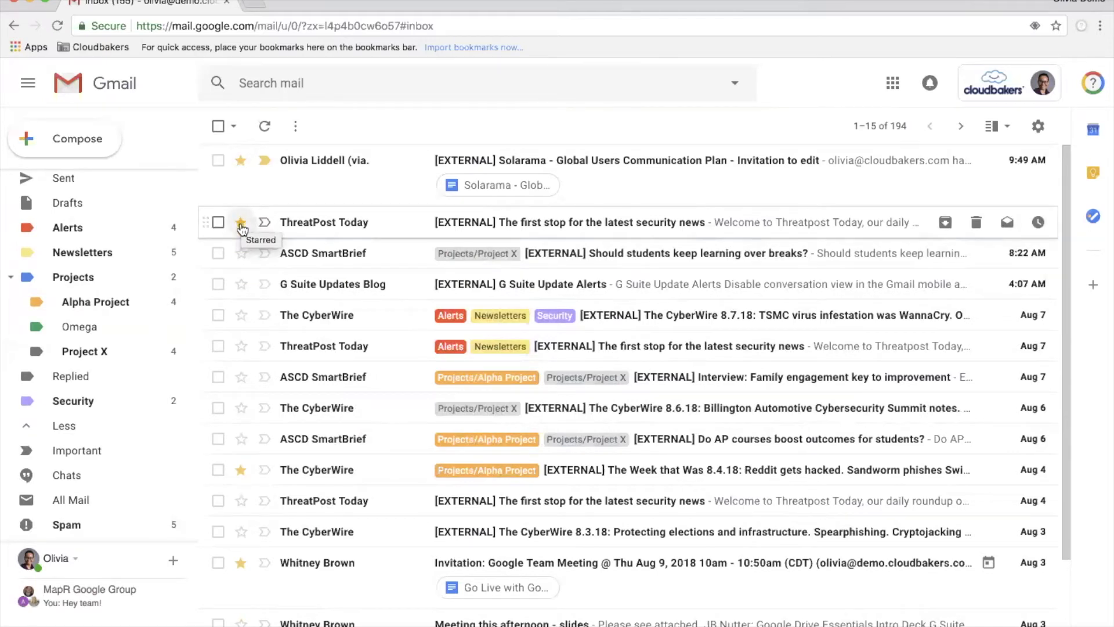
pyautogui.click(242, 224)
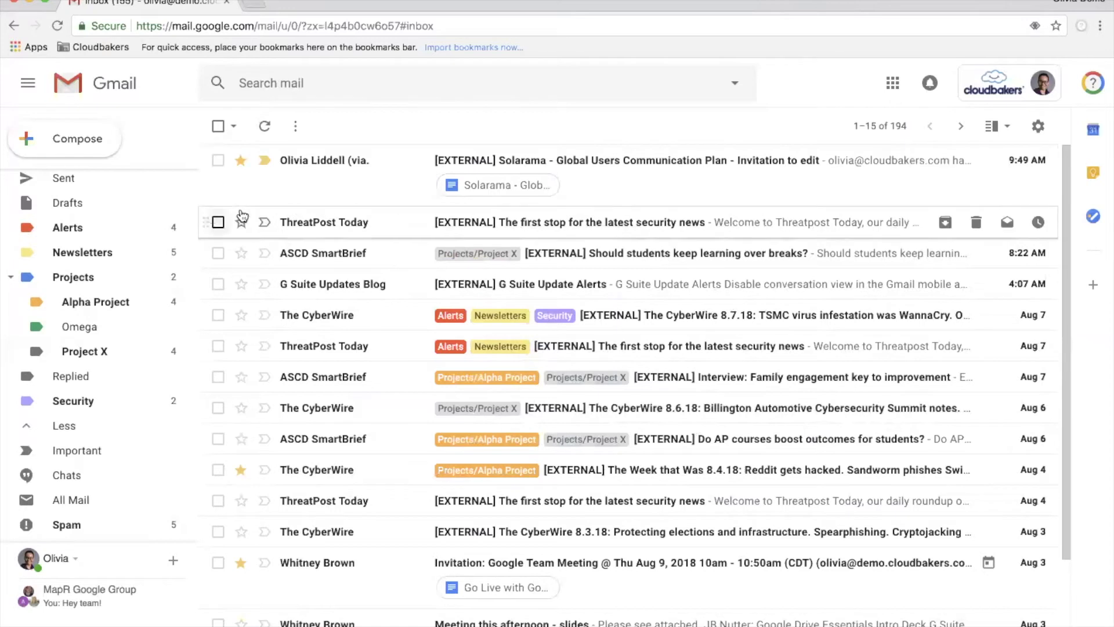
# View the list of starred emails and return to the inbox
pyautogui.scroll(2, 128, 260)
pyautogui.click(114, 209)
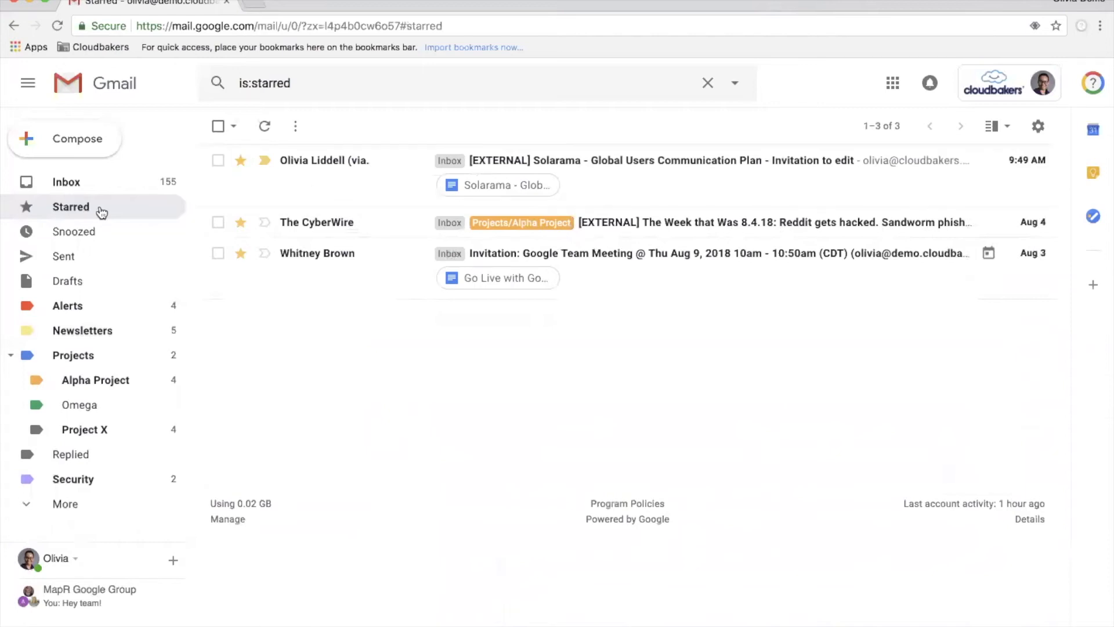
pyautogui.click(100, 182)
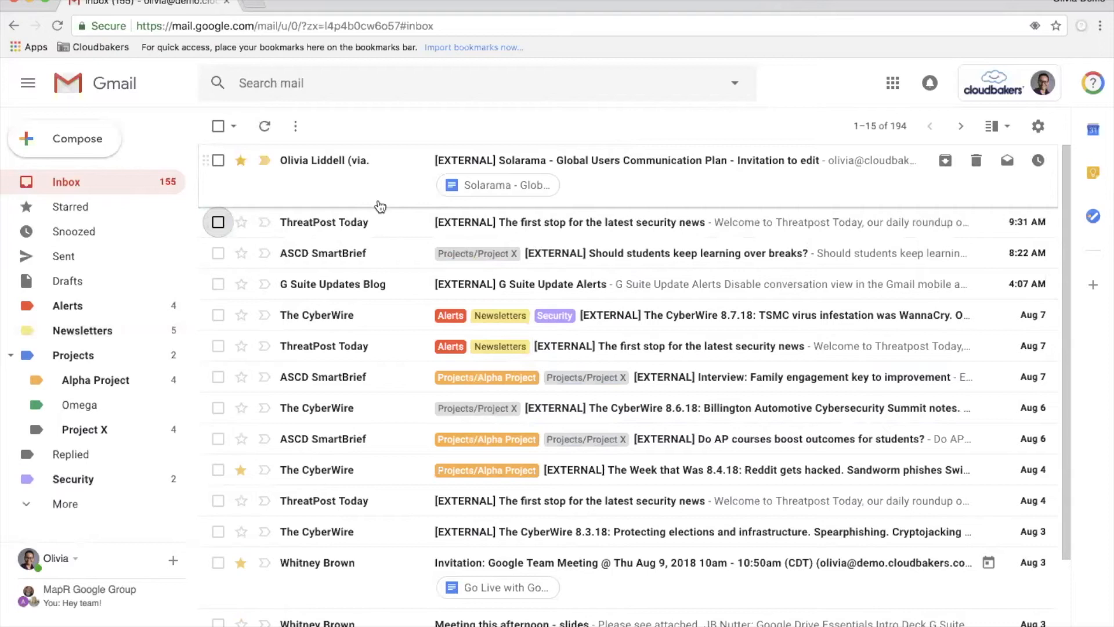
# Move the 9:31 AM ThreatPost Today email to the Newsletters label and open that label's email list
pyautogui.click(218, 223)
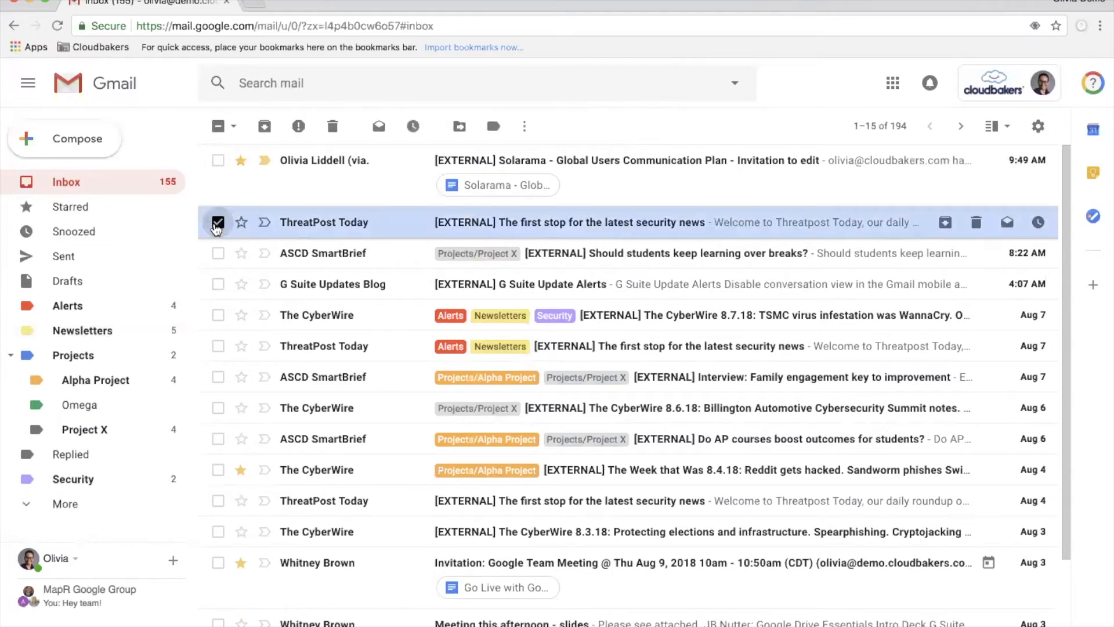
pyautogui.click(461, 127)
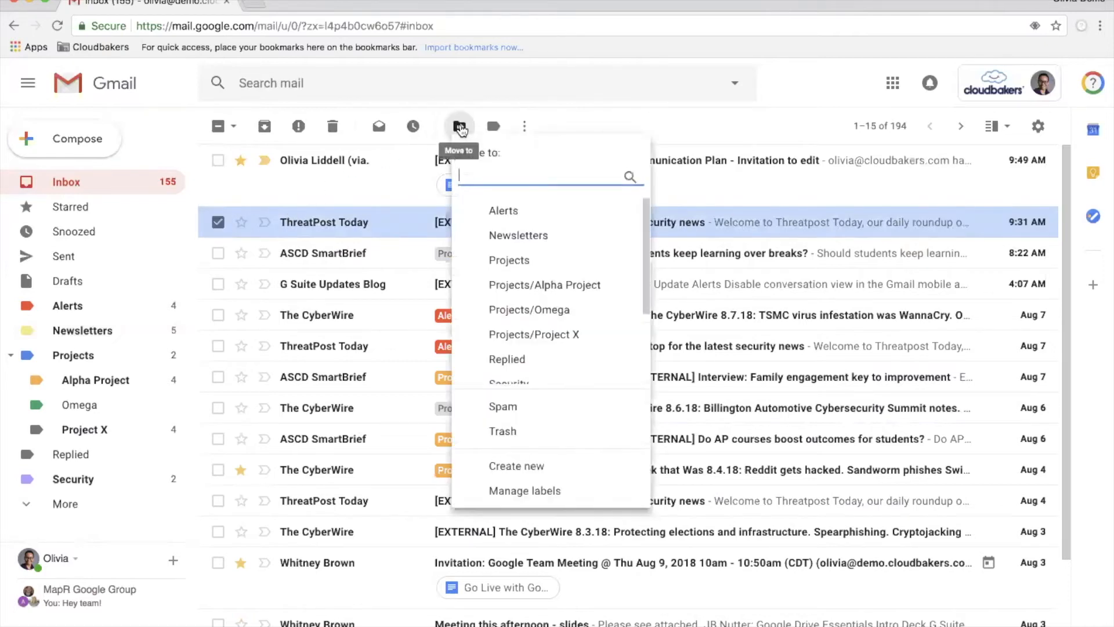
pyautogui.click(515, 237)
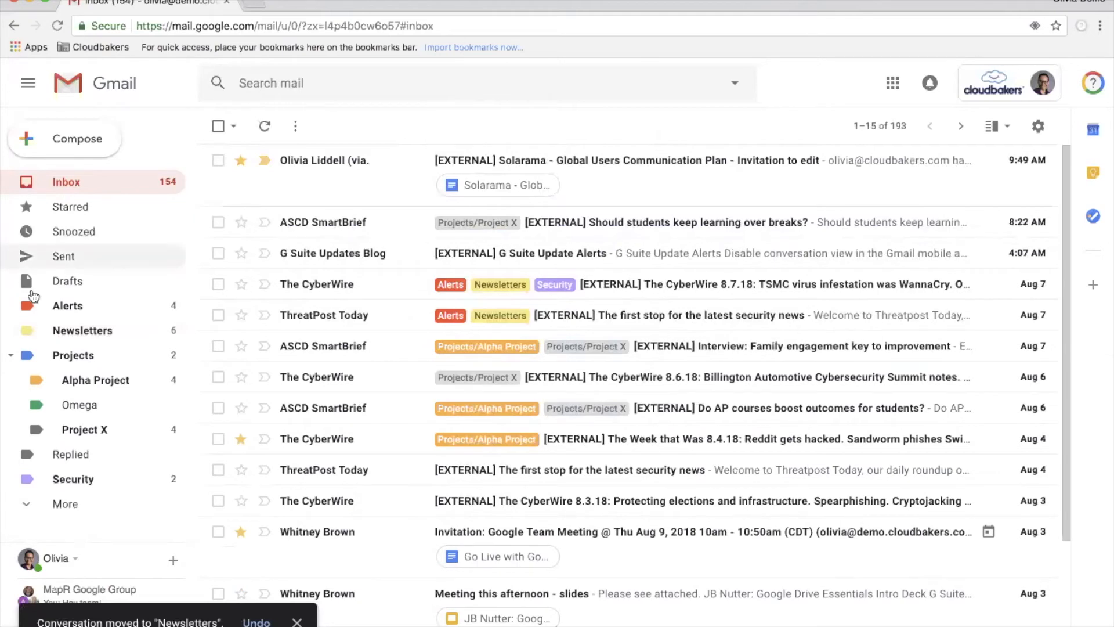
pyautogui.click(62, 329)
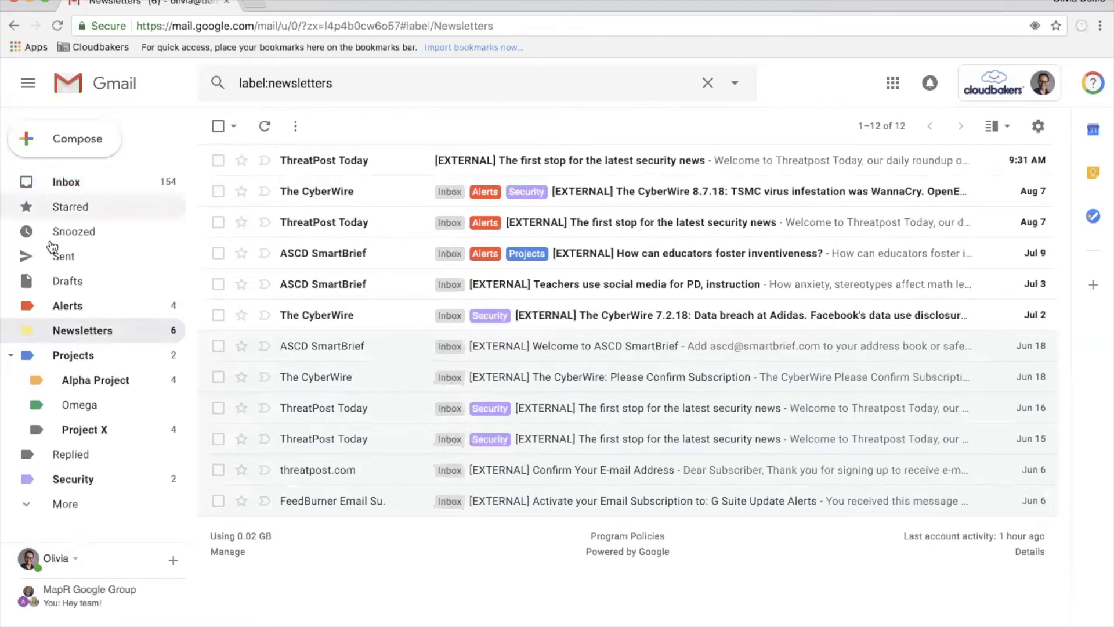
# View the list of all mail, including archived messages, and return to the inbox
pyautogui.click(66, 504)
pyautogui.scroll(-3, 75, 483)
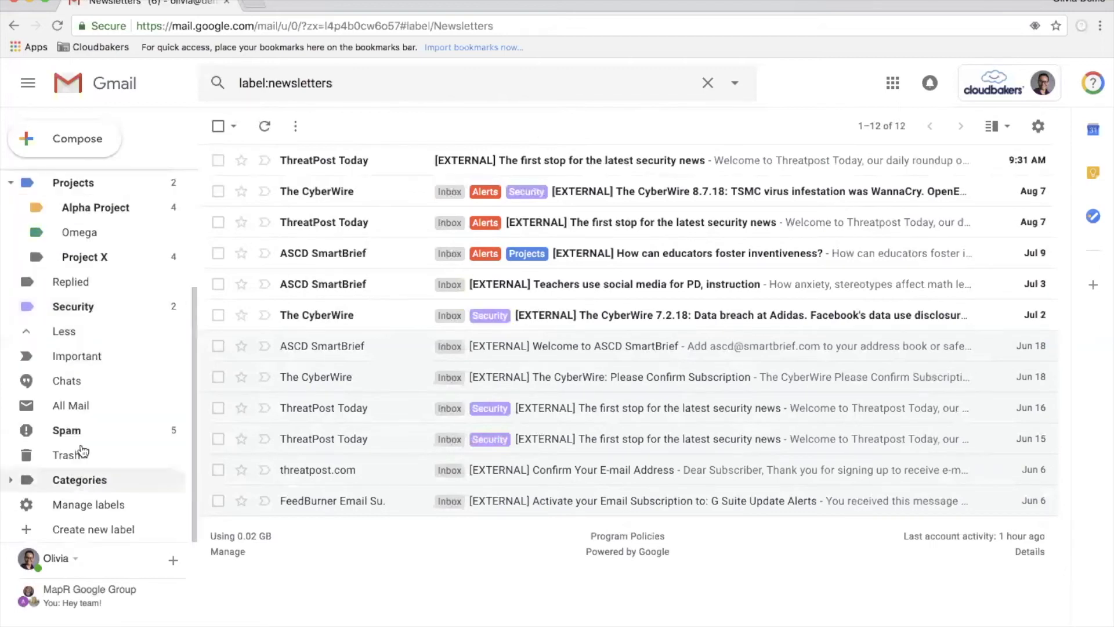
pyautogui.click(81, 405)
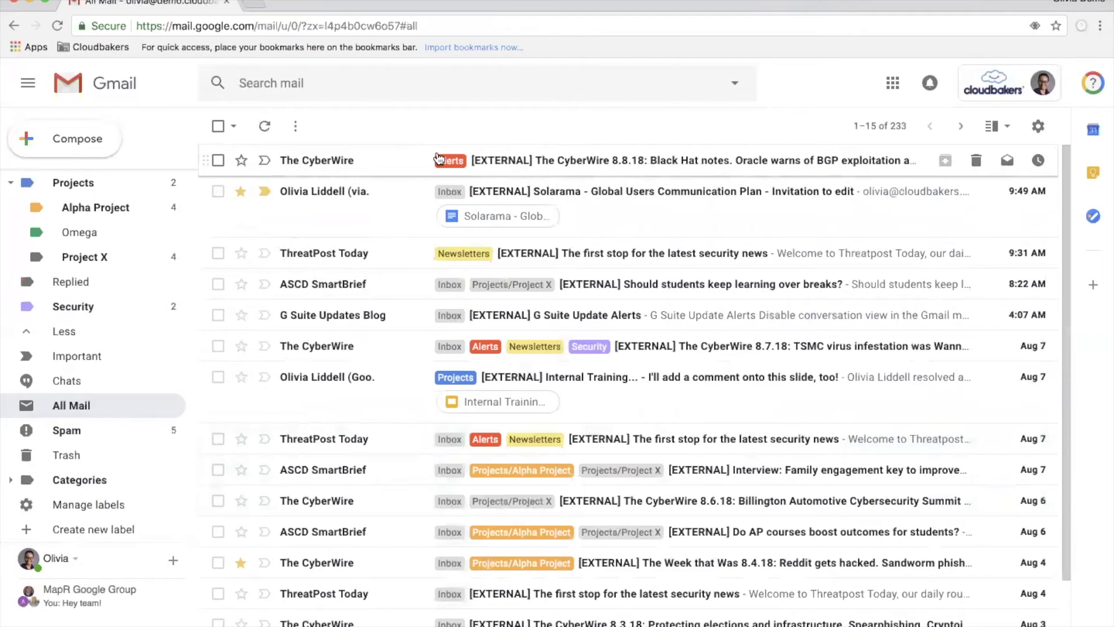
pyautogui.scroll(3, 96, 196)
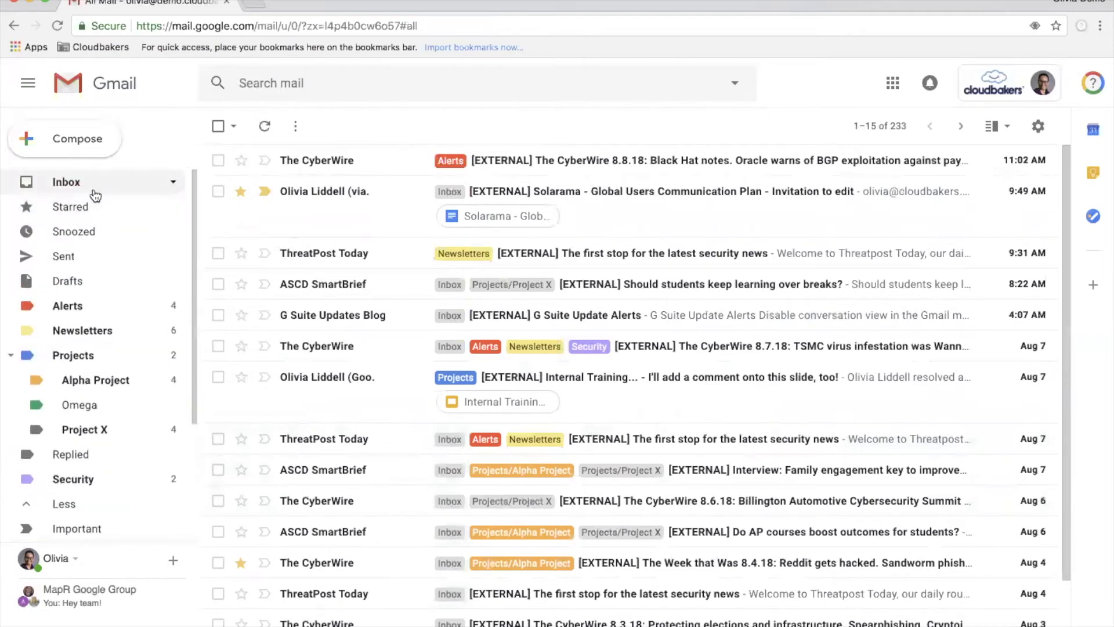
pyautogui.click(66, 181)
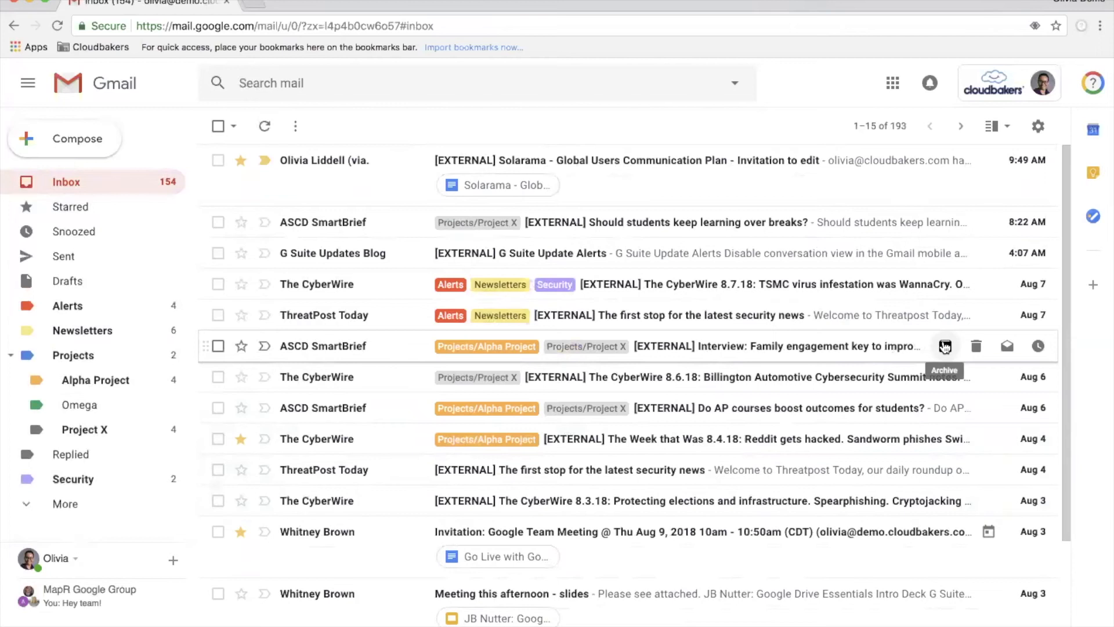
# Archive the Aug 7 ASCD SmartBrief interview email and the Solarama invitation, and open the All Mail list
pyautogui.click(945, 347)
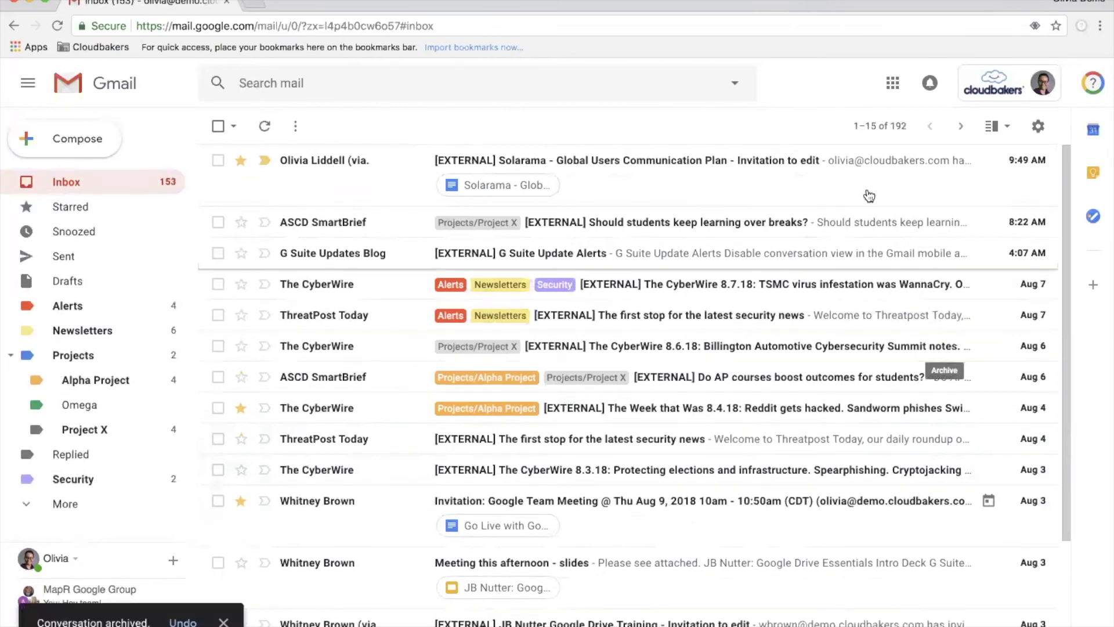
pyautogui.click(951, 168)
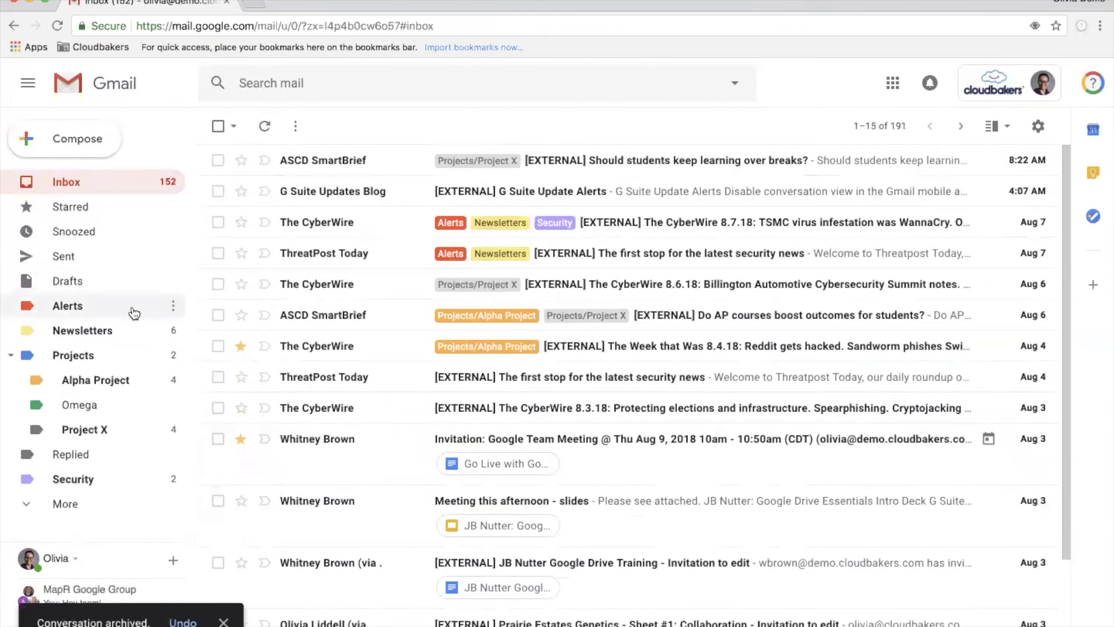
pyautogui.click(65, 503)
pyautogui.scroll(-3, 88, 438)
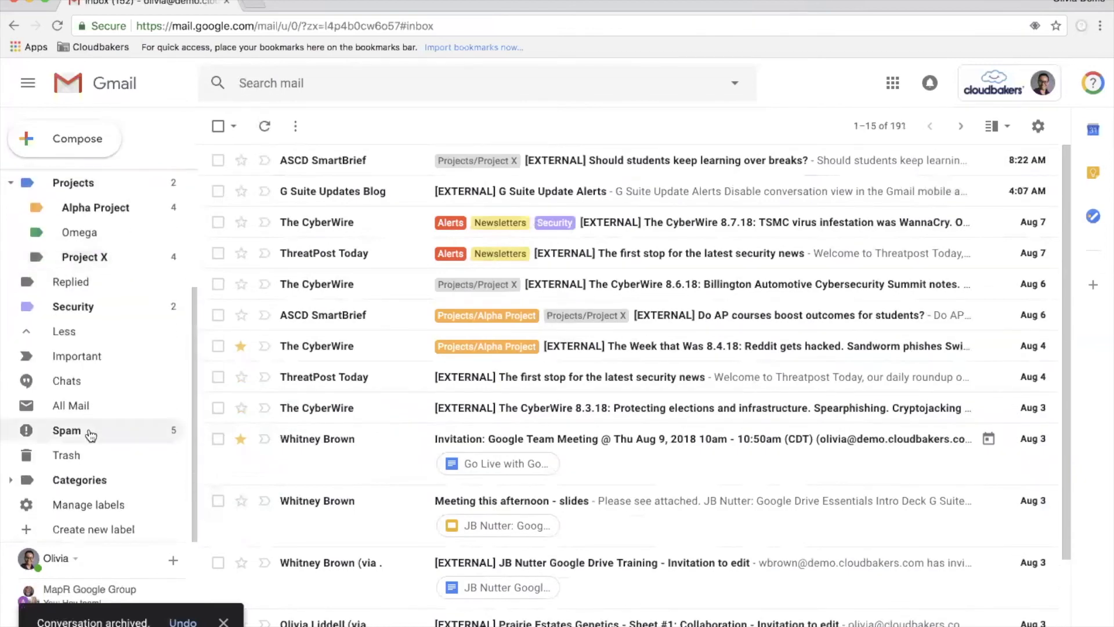
pyautogui.click(87, 406)
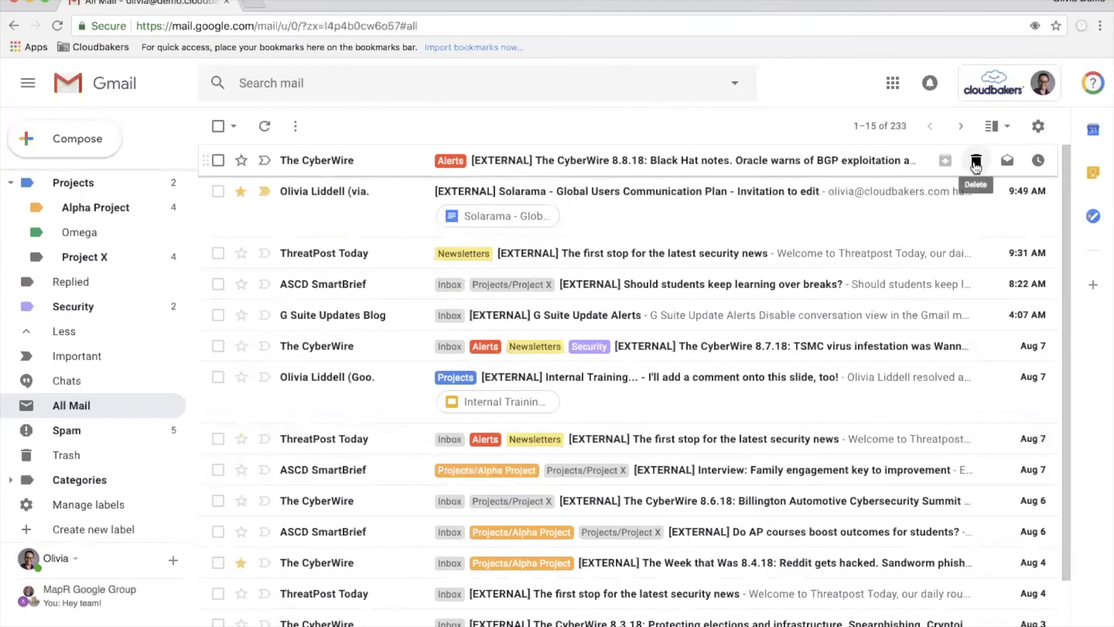
# Delete the CyberWire 8.8.18 email, the ASCD SmartBrief email about AP courses and the Aug 4 ThreatPost Today email
pyautogui.click(976, 164)
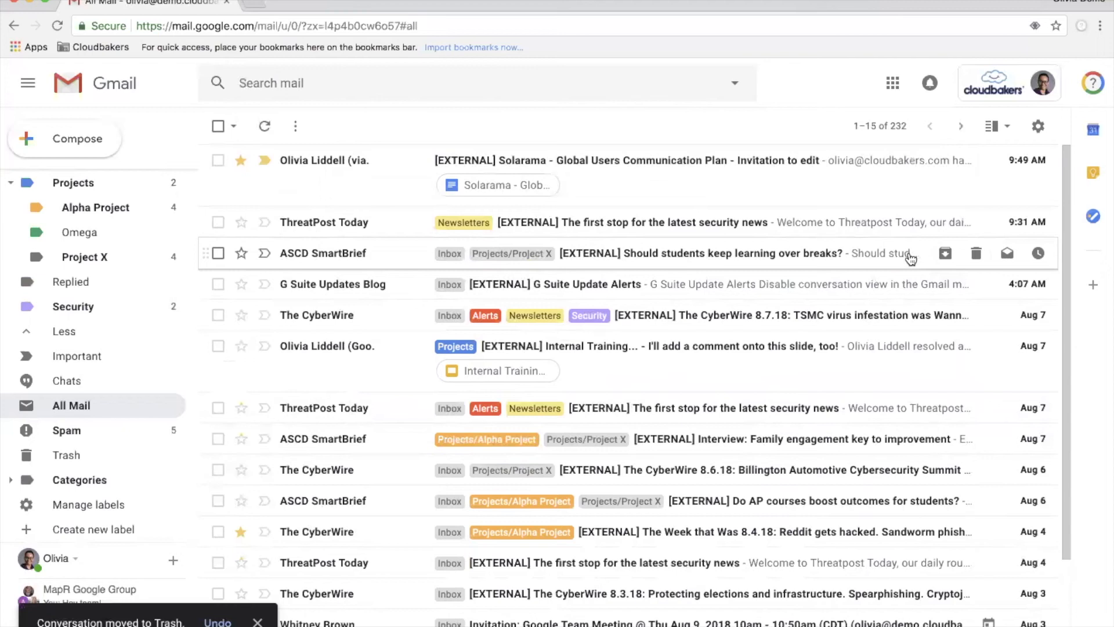
pyautogui.click(219, 501)
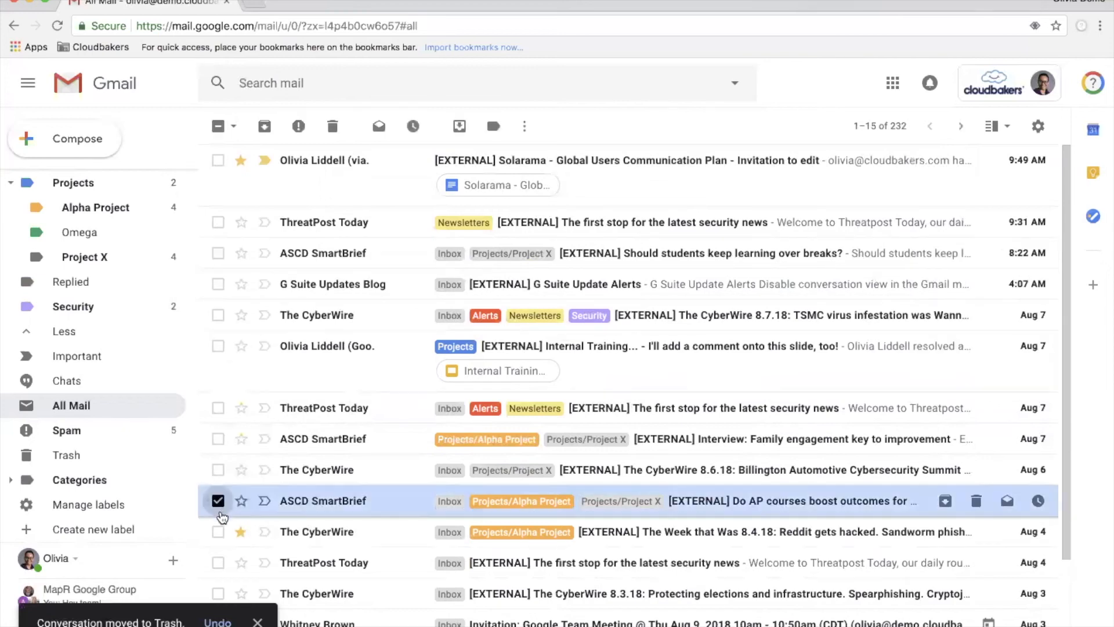
pyautogui.click(216, 563)
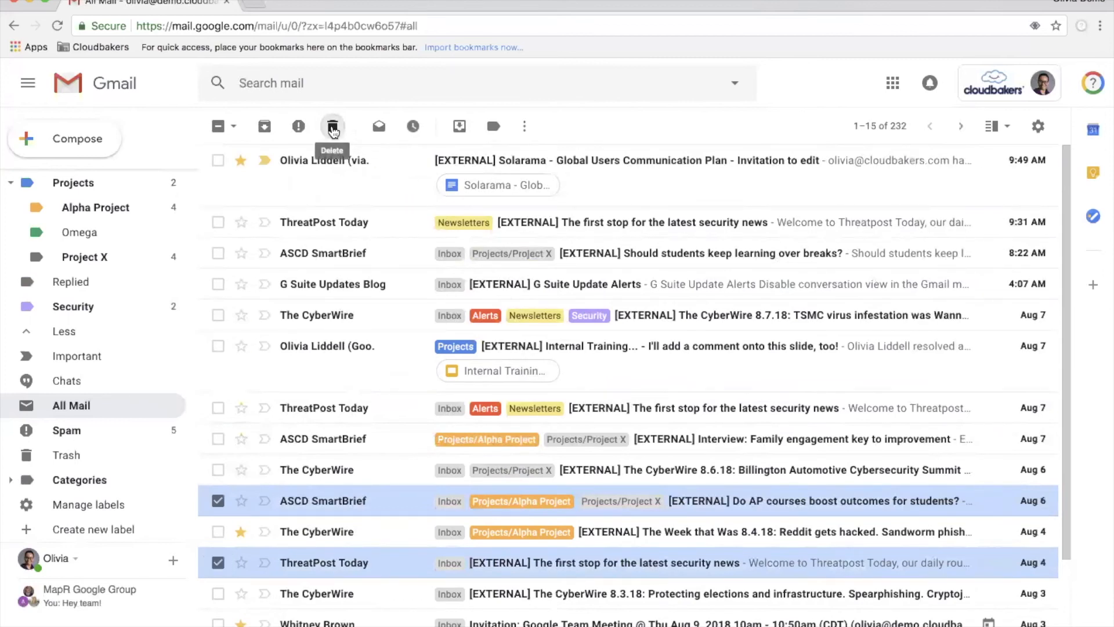
pyautogui.click(333, 129)
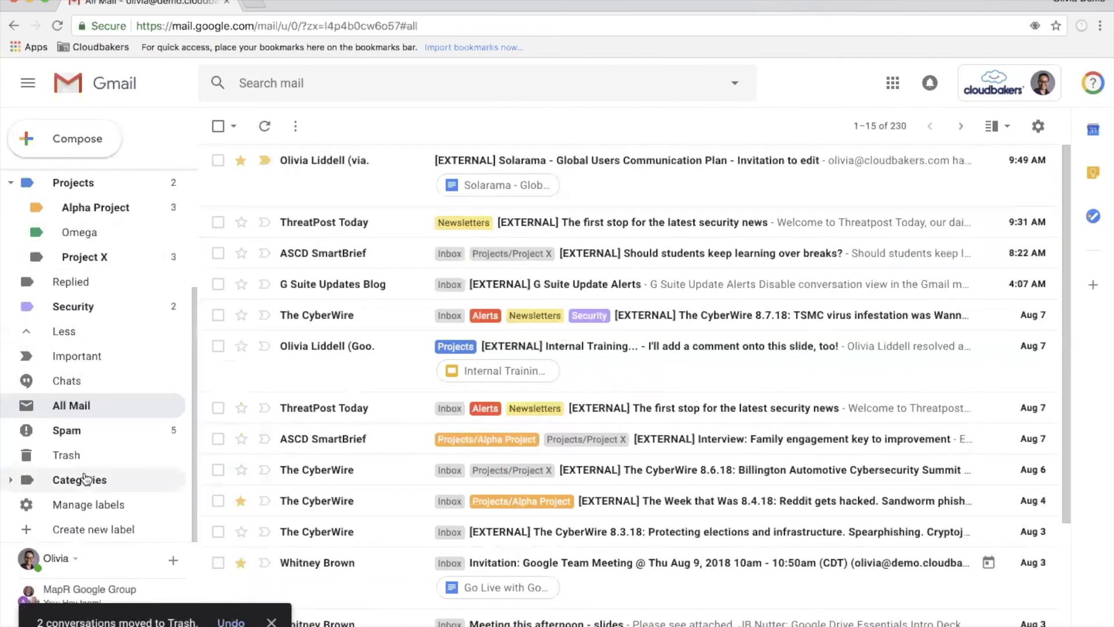
# Move the CyberWire 8.8.18 email from Trash back to the Inbox and open the inbox
pyautogui.click(77, 457)
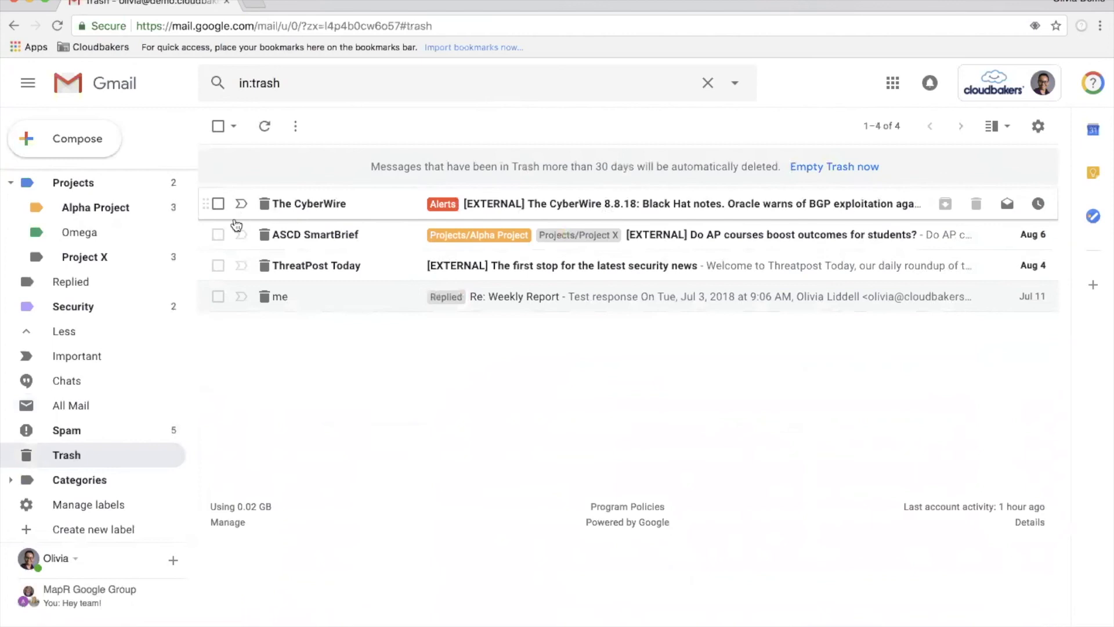
pyautogui.click(219, 204)
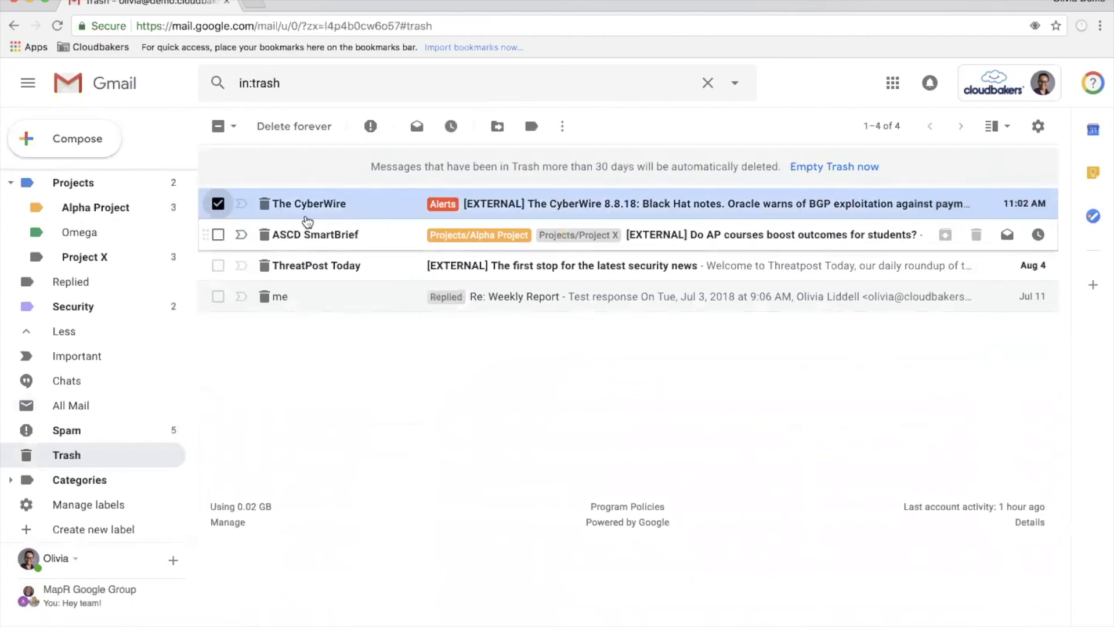
pyautogui.click(492, 135)
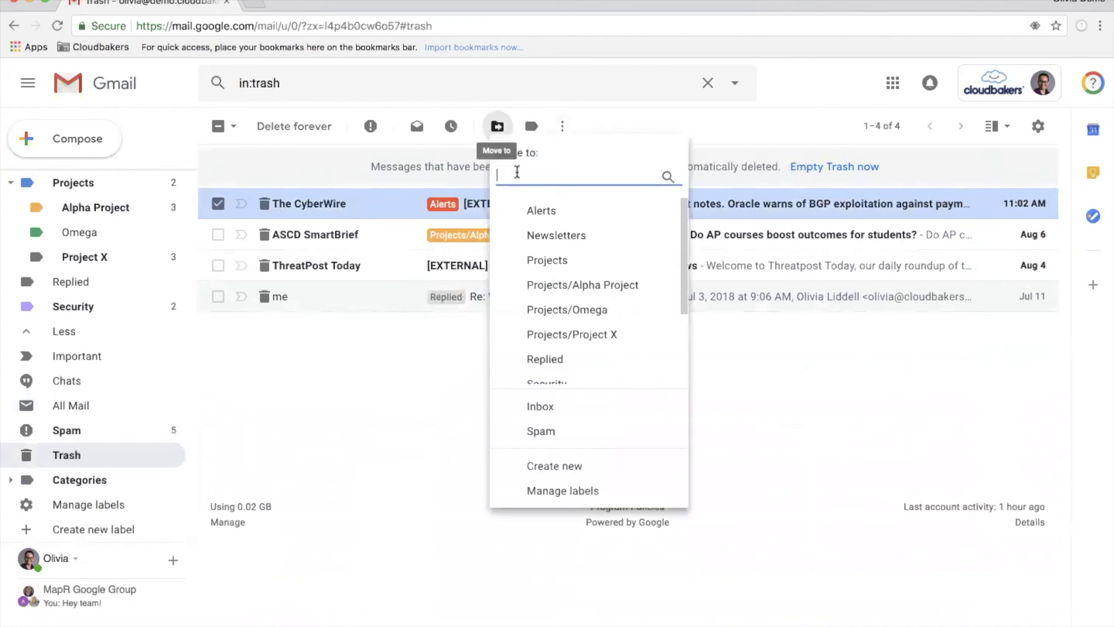
pyautogui.click(567, 415)
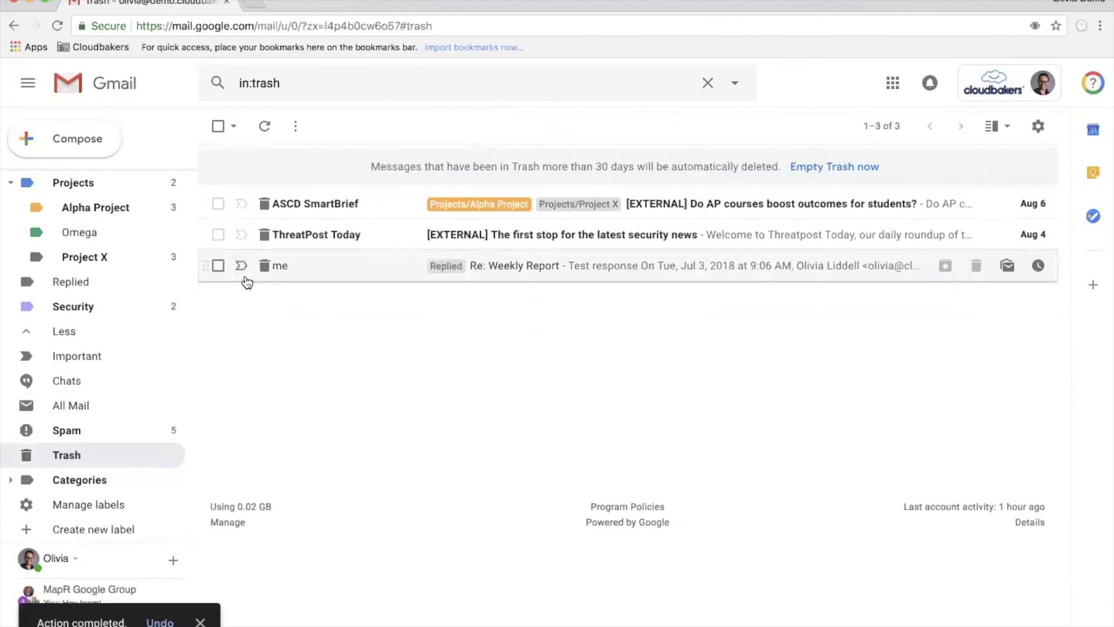
pyautogui.scroll(3, 108, 257)
pyautogui.click(93, 182)
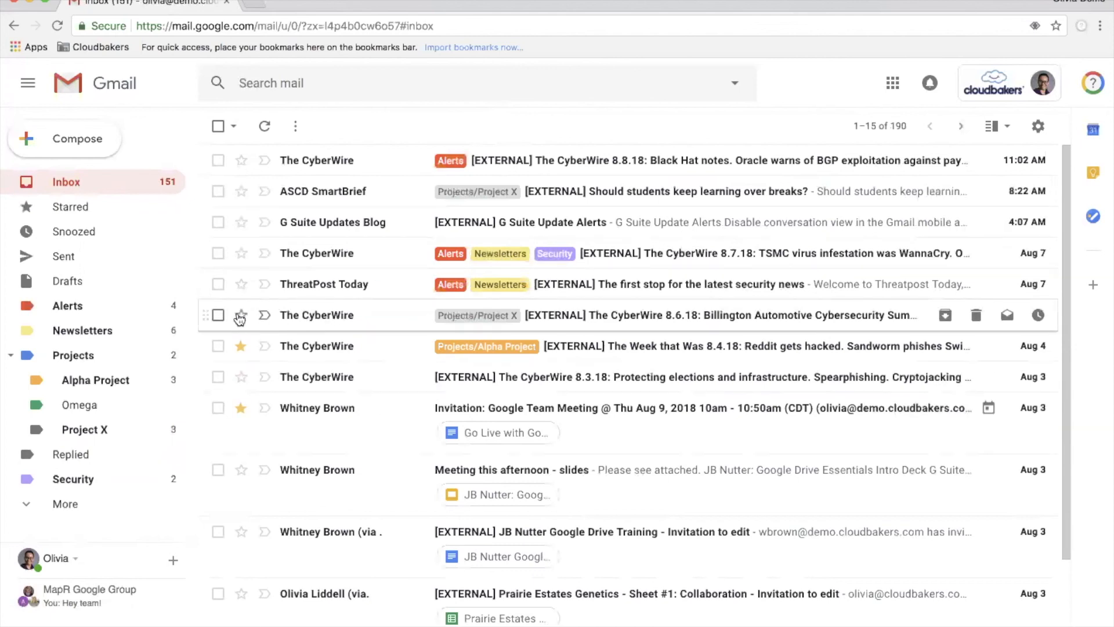
# Open the Spam folder and mark the EdgeWave Security email about stopping phishing attacks as not spam
pyautogui.click(218, 315)
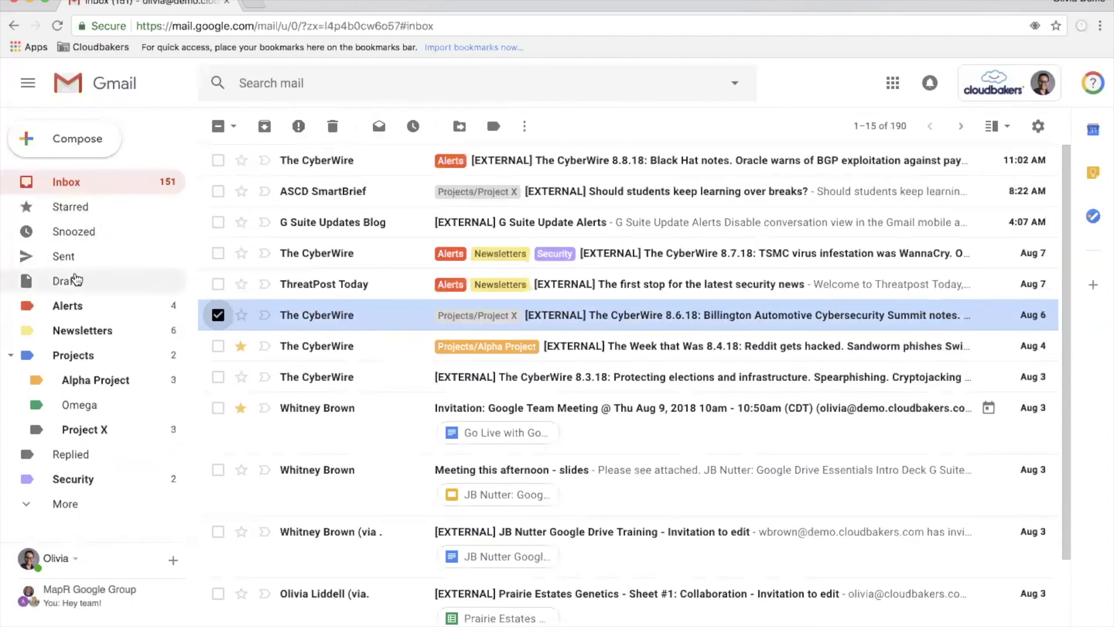
pyautogui.click(65, 504)
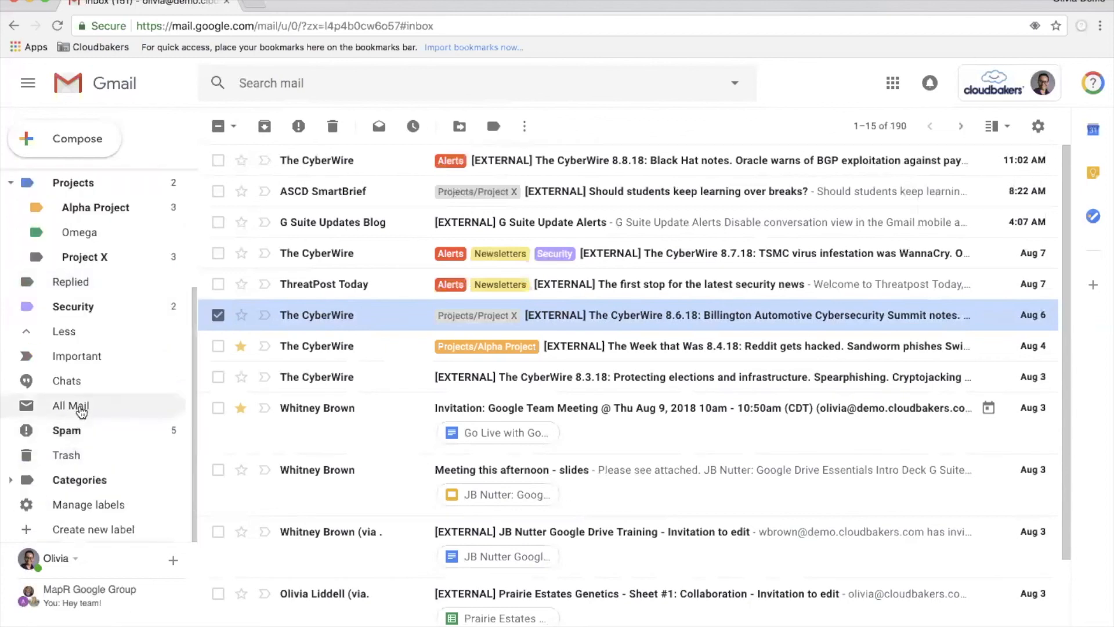
pyautogui.click(76, 430)
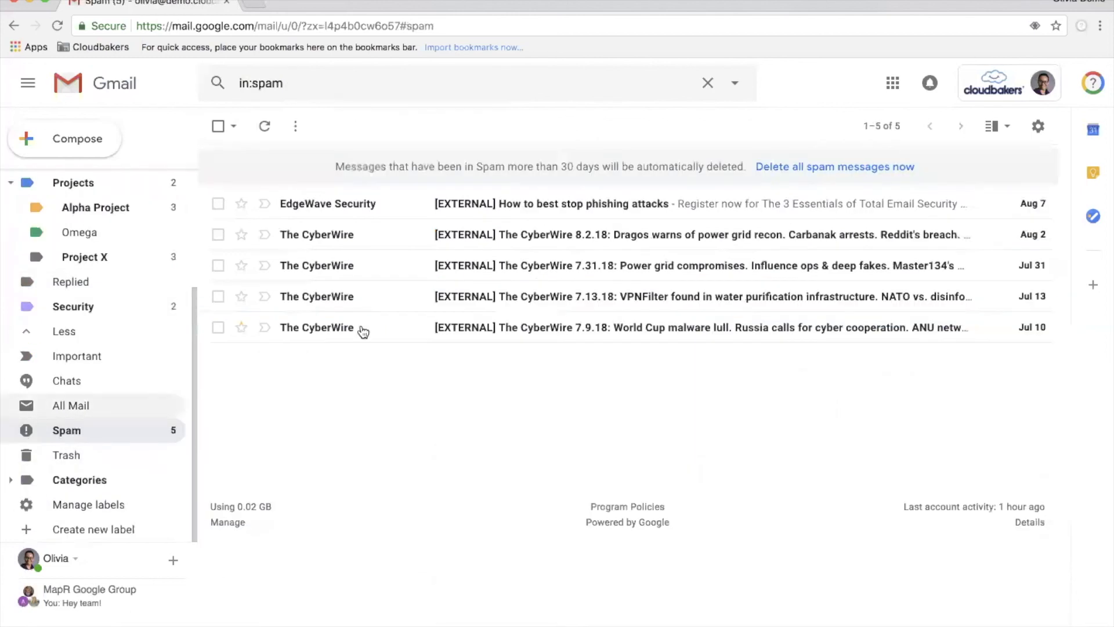
pyautogui.click(218, 203)
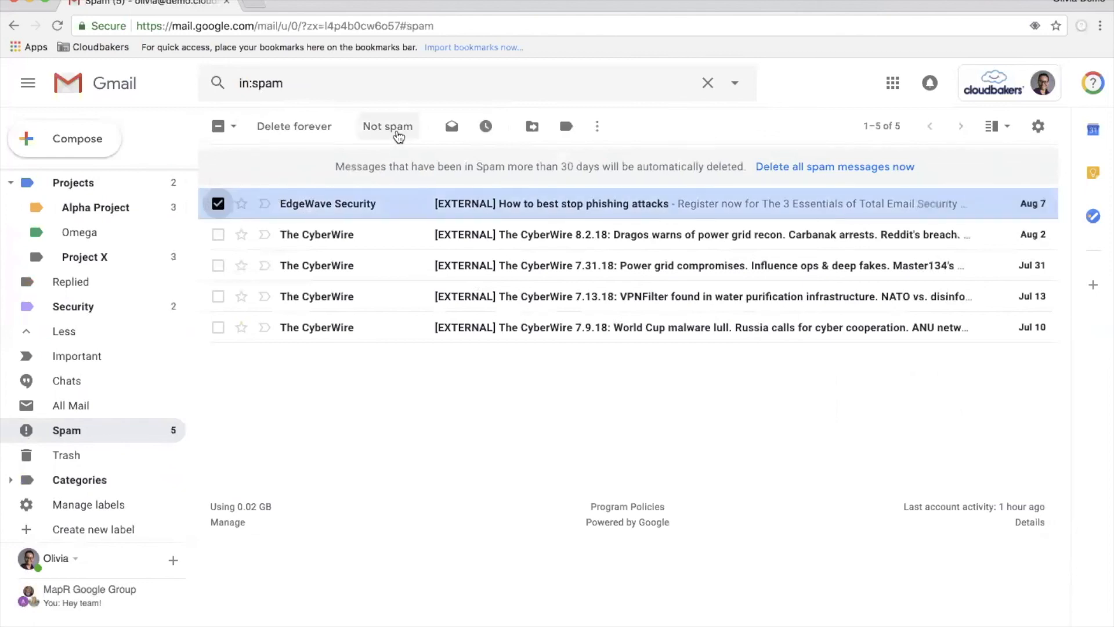
pyautogui.click(387, 127)
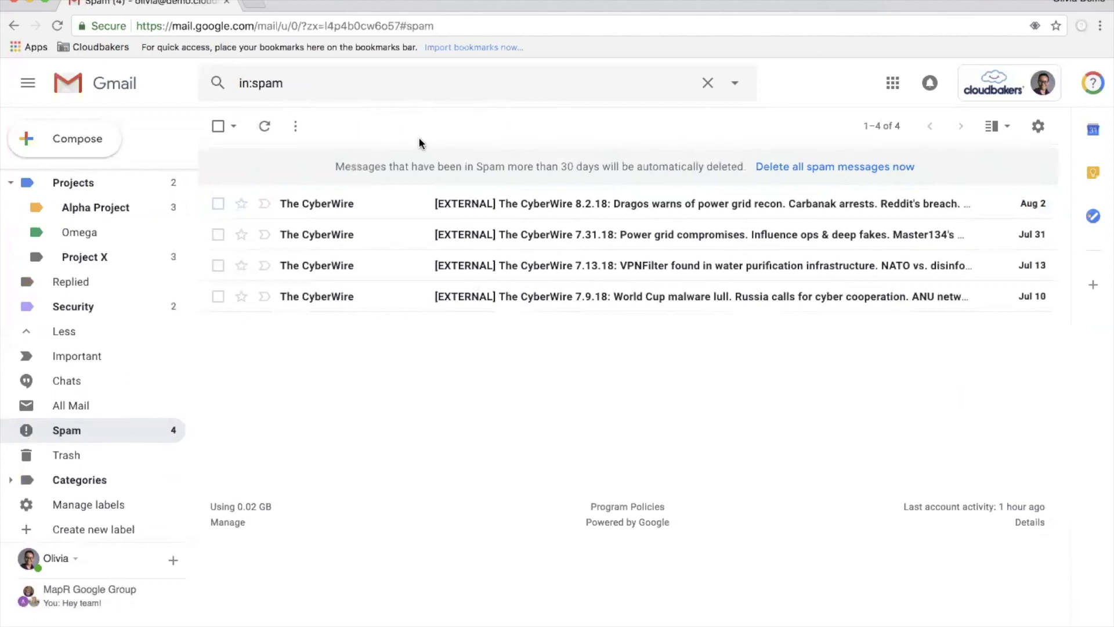
# Open the CyberWire 8.2.18 email in Spam and add its sender to the contacts
pyautogui.click(492, 203)
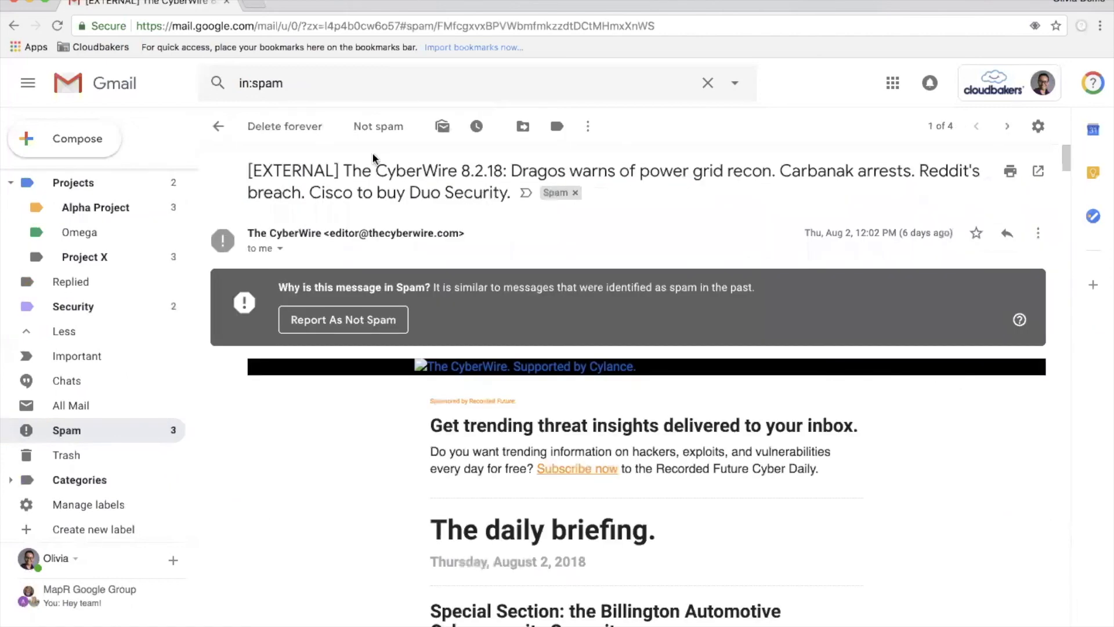
pyautogui.moveTo(286, 235)
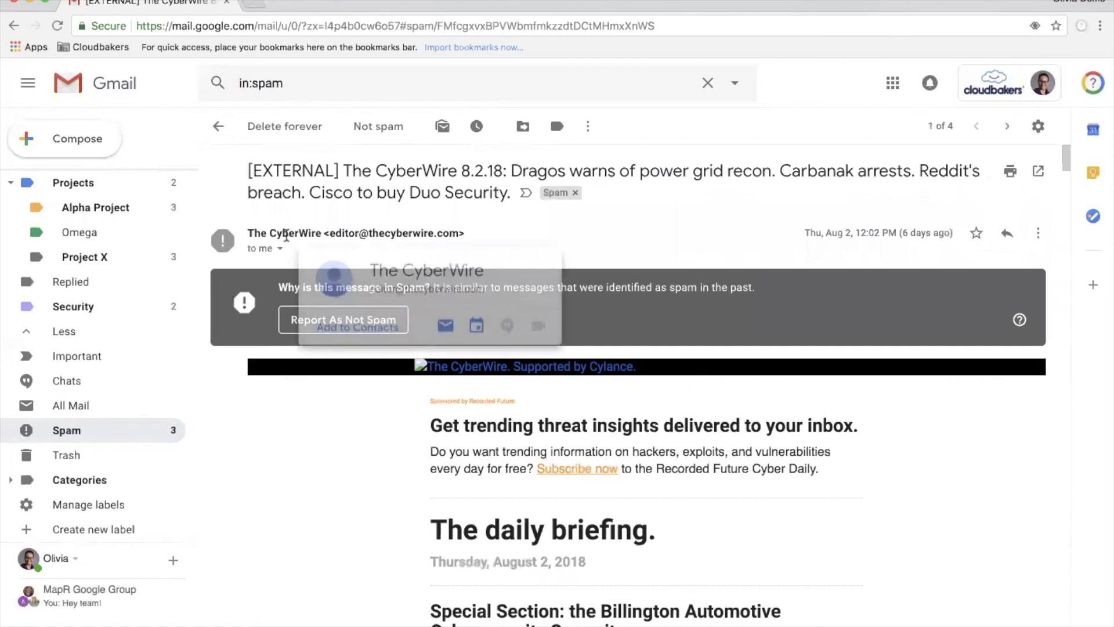
pyautogui.click(358, 329)
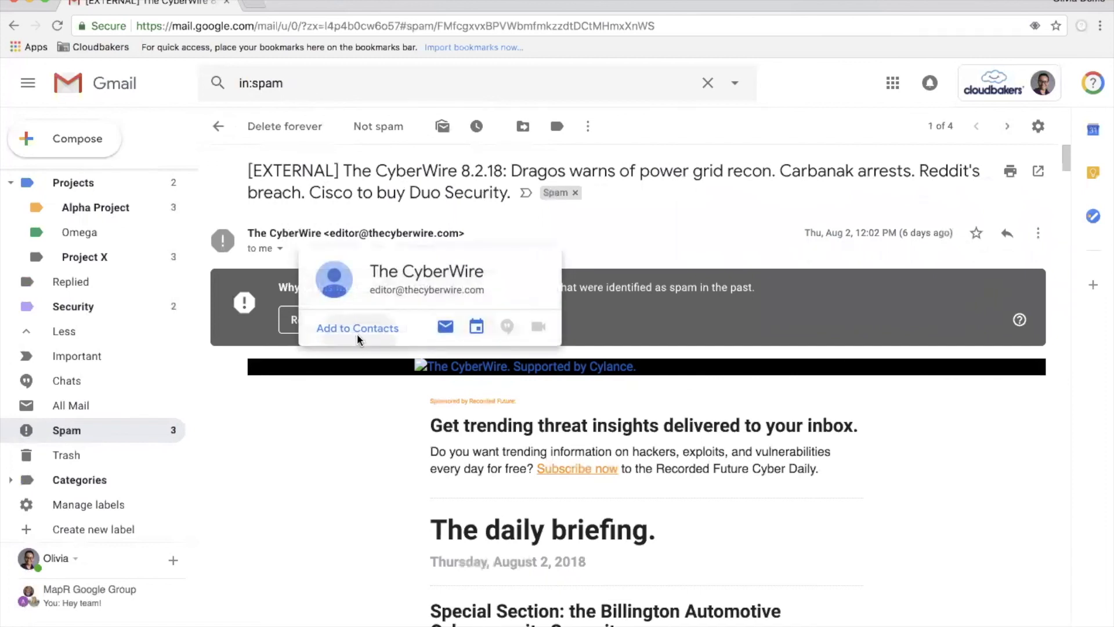